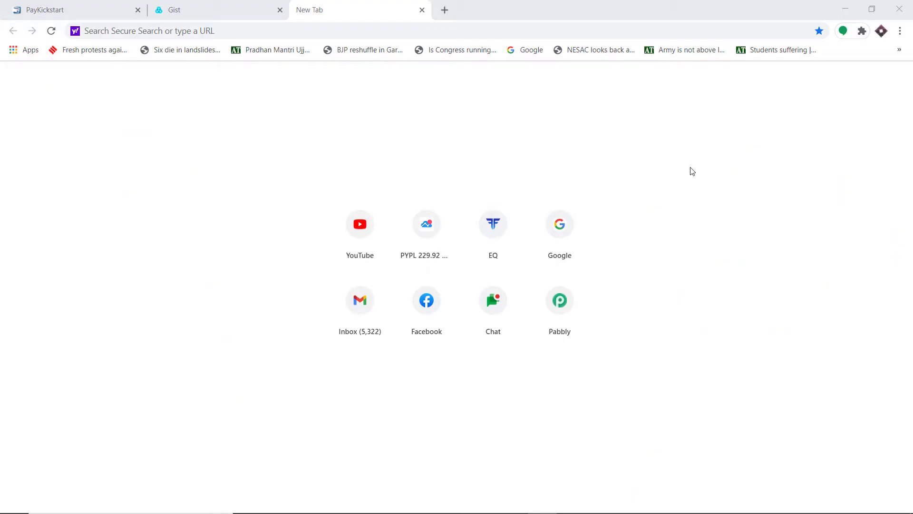
Go to pabbly.com, open the Connect product page, and sign in to the Pabbly account.
{"action": "left_click", "coordinate": [480, 25]}
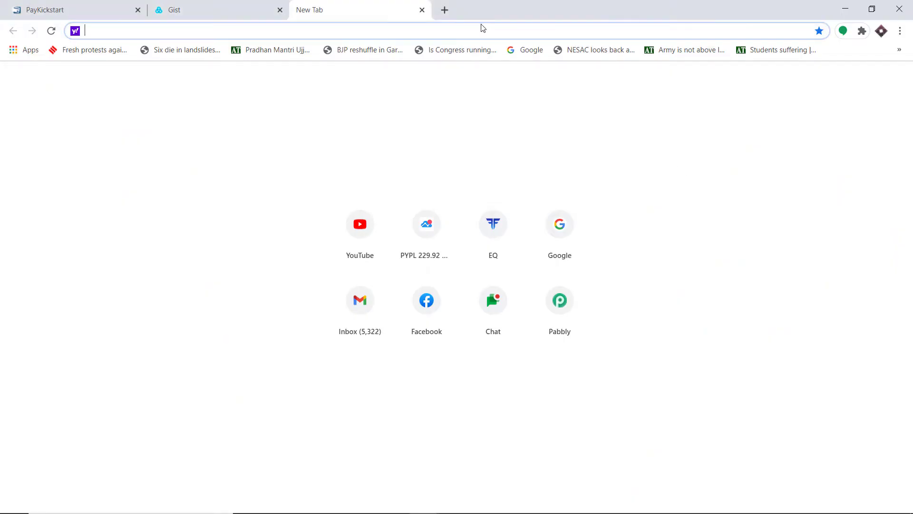
{"action": "type", "text": "pabbly.com"}
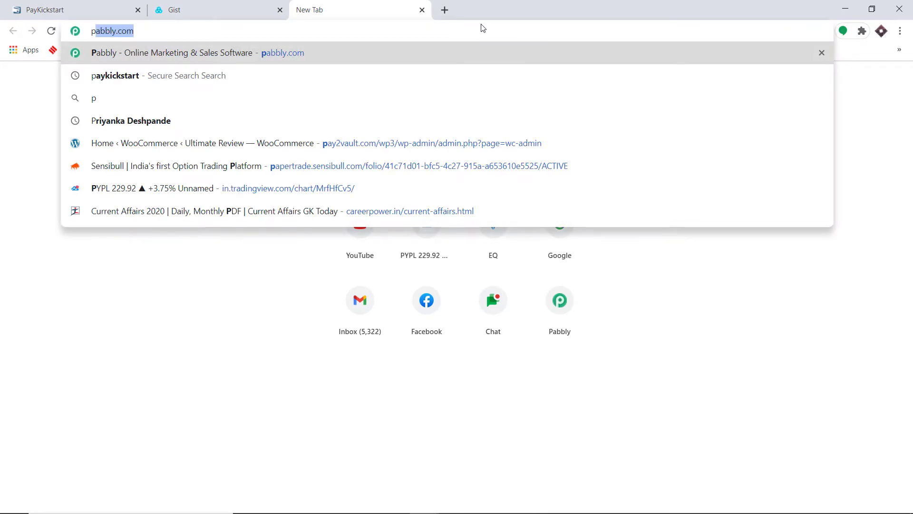
{"action": "key", "text": "Return"}
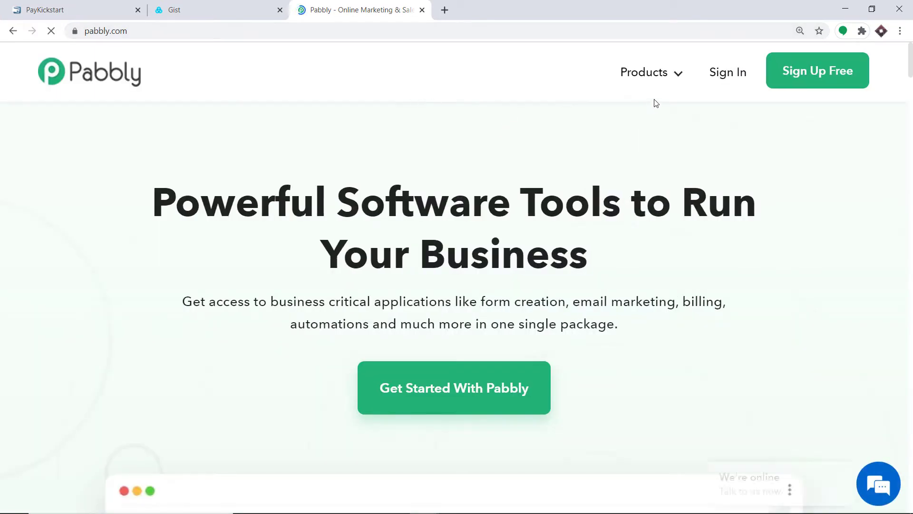
{"action": "mouse_move", "coordinate": [659, 77]}
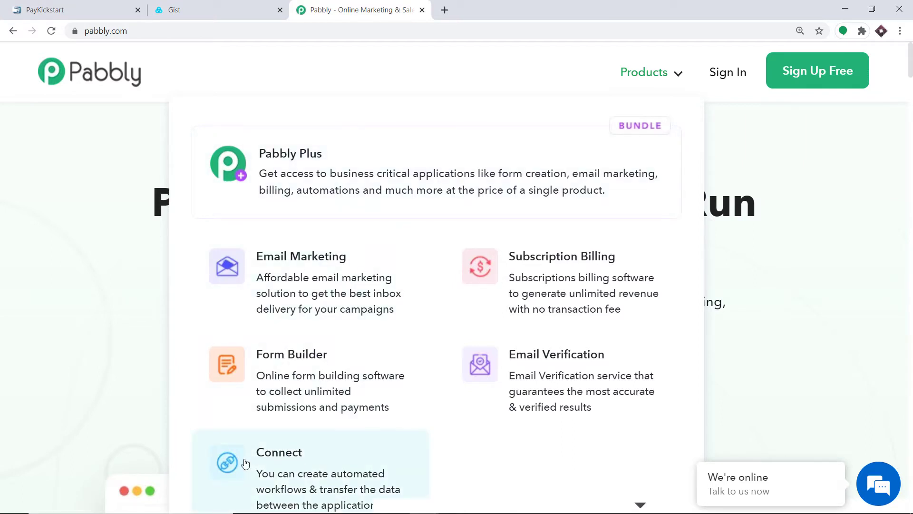
{"action": "left_click", "coordinate": [306, 465]}
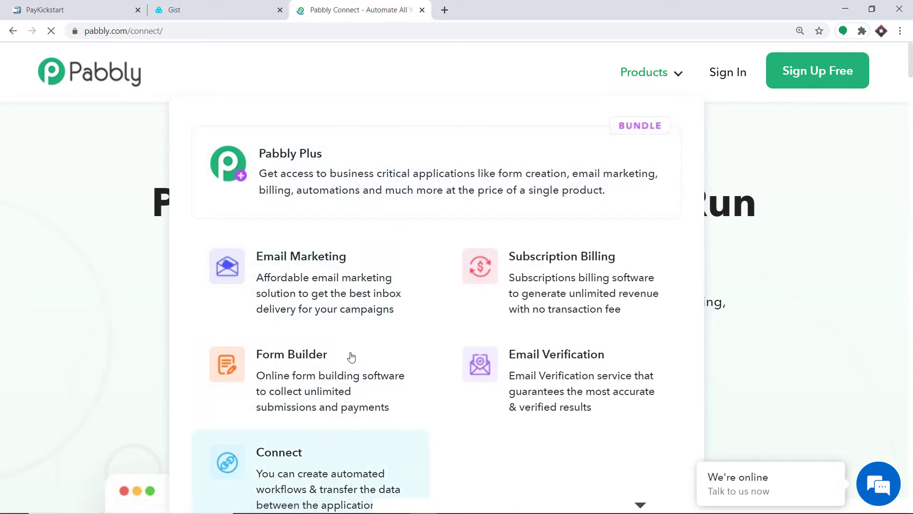
{"action": "left_click", "coordinate": [721, 74]}
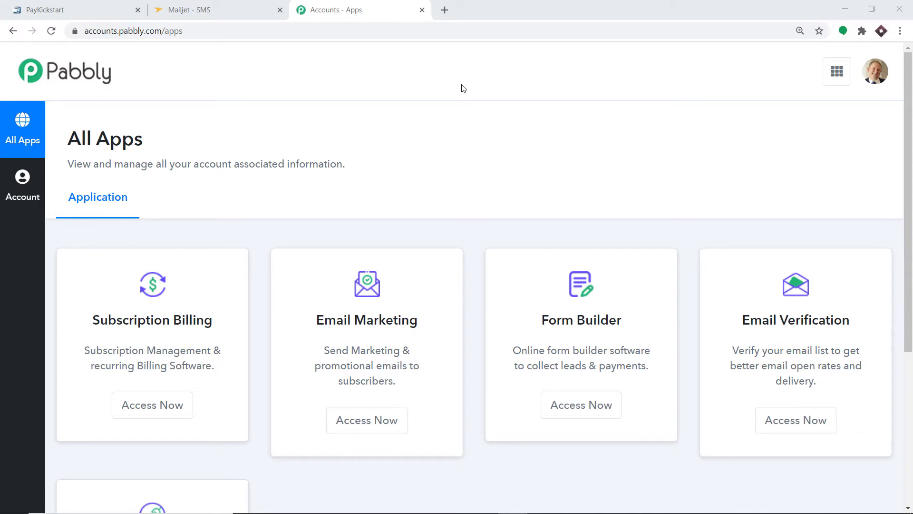
{"action": "scroll", "coordinate": [465, 94], "scroll_direction": "down", "scroll_amount": 5}
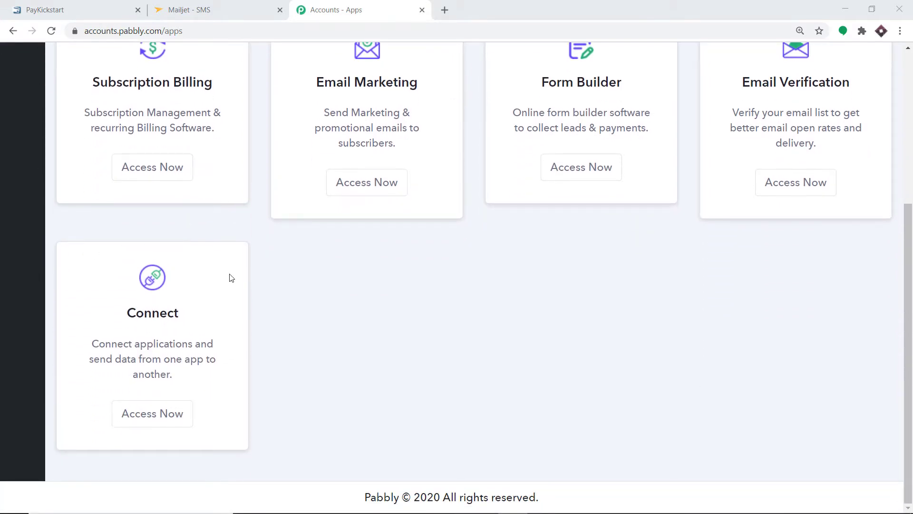
Open Pabbly Connect and create a workflow named 'PayKickstart to Mailjet'.
{"action": "left_click", "coordinate": [133, 415]}
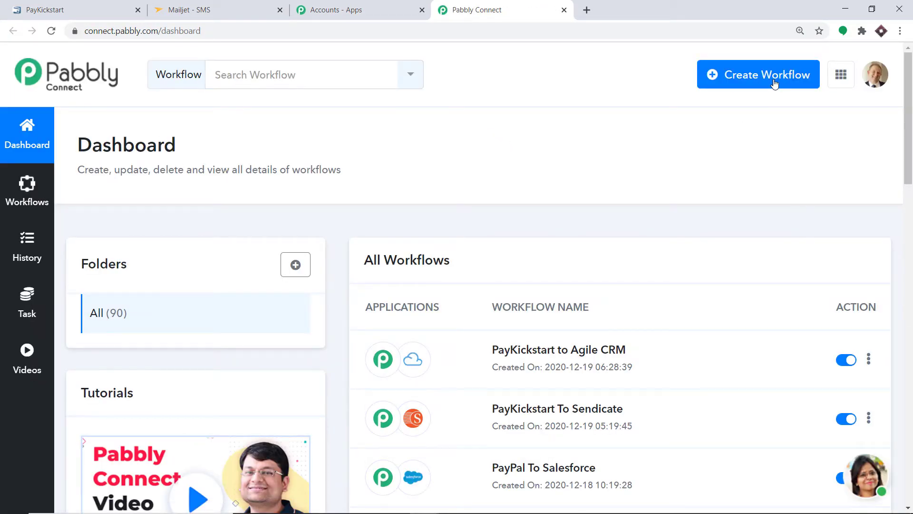
{"action": "left_click", "coordinate": [775, 84]}
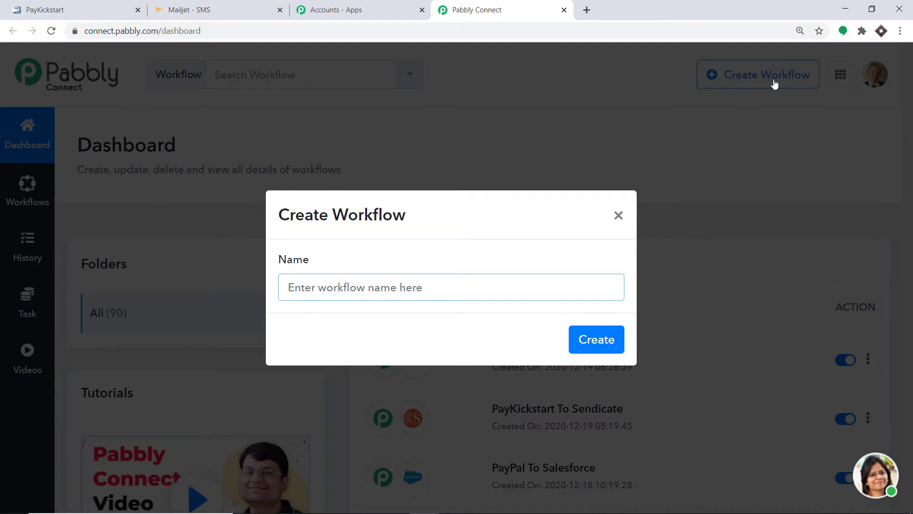
{"action": "type", "text": "Pay"}
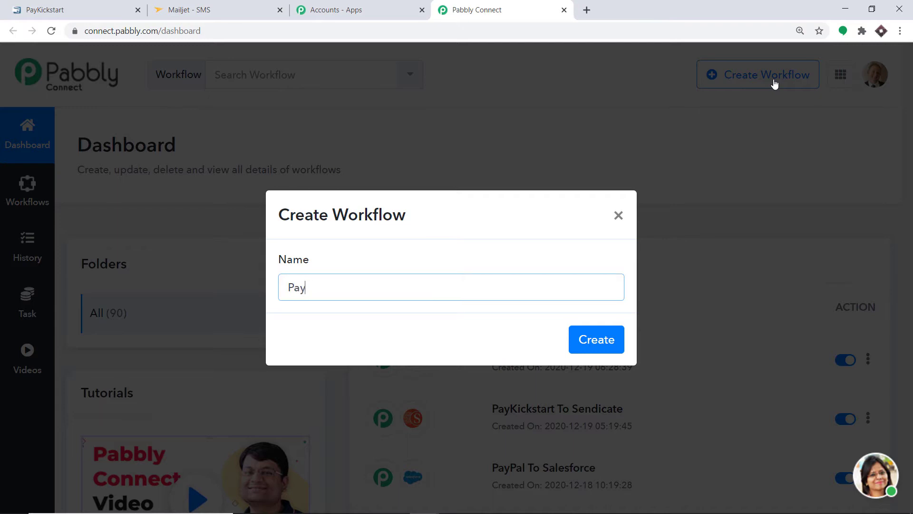
{"action": "type", "text": "Kickstart to Mailj"}
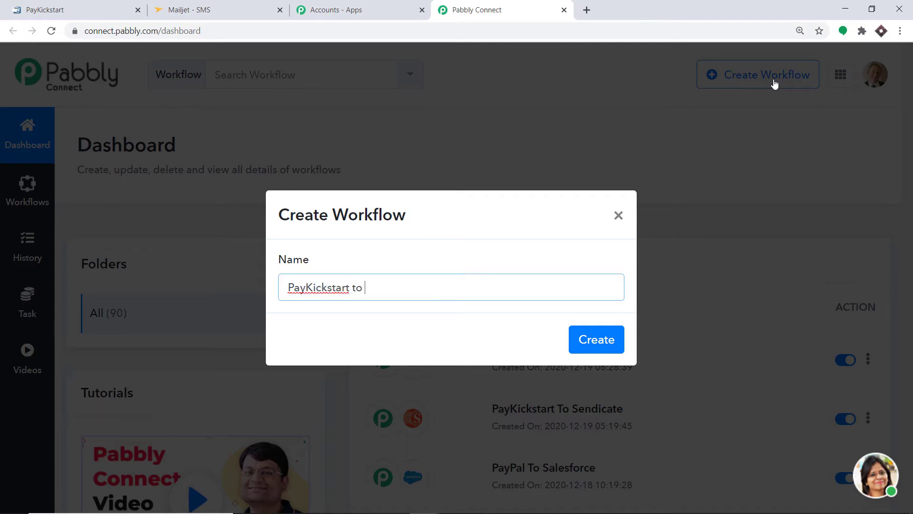
{"action": "type", "text": "et"}
{"action": "left_click", "coordinate": [589, 339]}
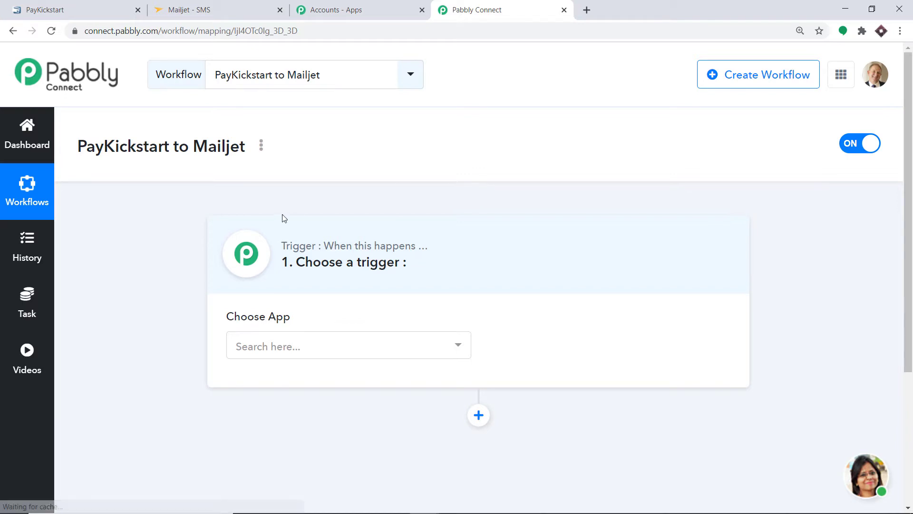
Set the trigger app to PayKickstart with the Fulfillment Order Received event.
{"action": "left_click", "coordinate": [311, 344]}
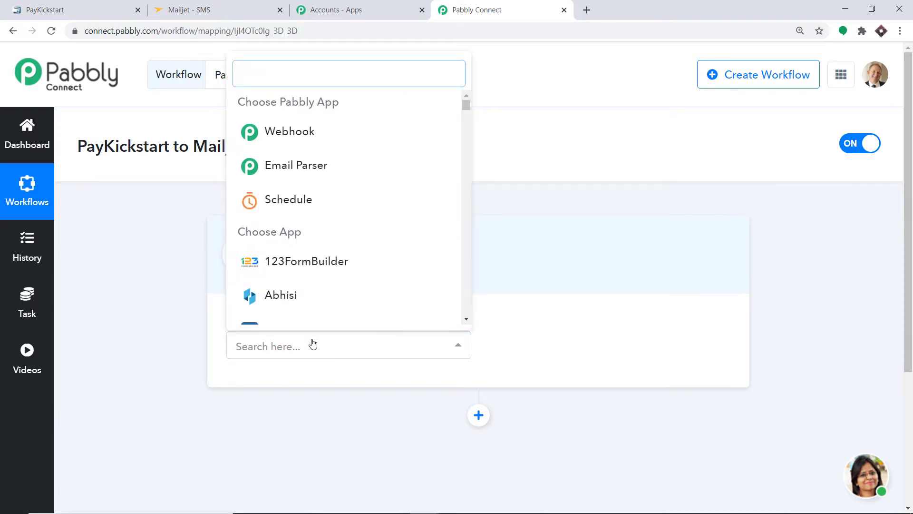
{"action": "type", "text": "pay"}
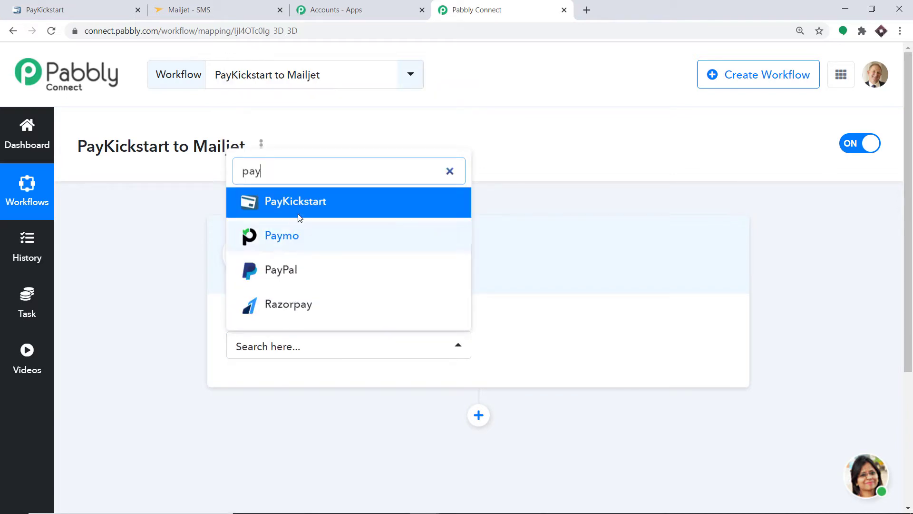
{"action": "left_click", "coordinate": [308, 201]}
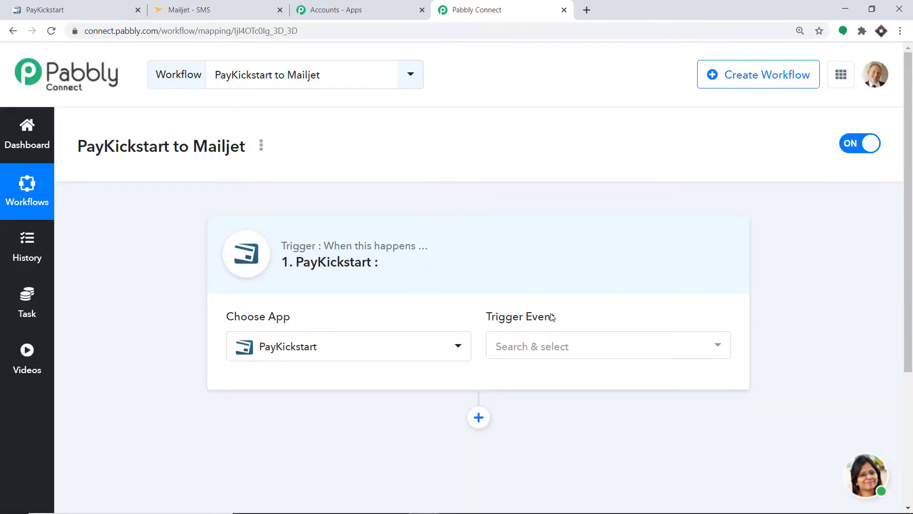
{"action": "left_click", "coordinate": [559, 341]}
{"action": "scroll", "coordinate": [626, 210], "scroll_direction": "down", "scroll_amount": 7}
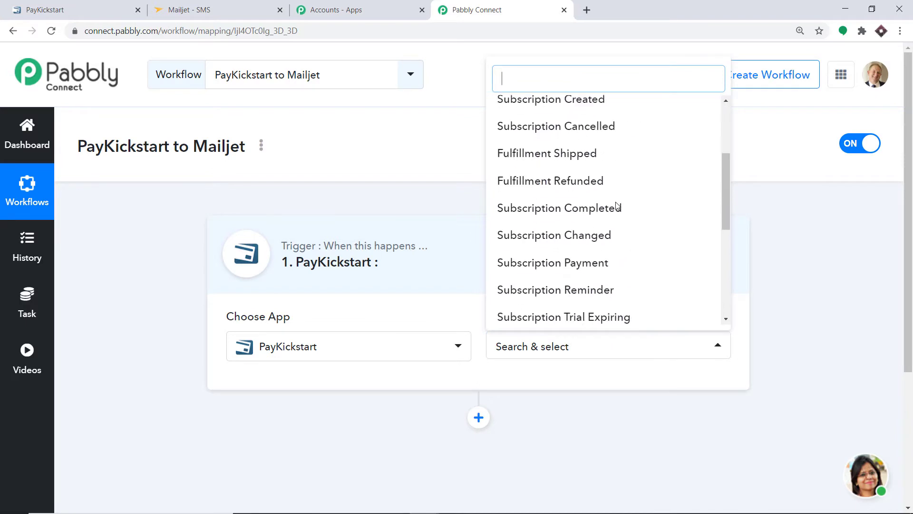
{"action": "scroll", "coordinate": [604, 250], "scroll_direction": "down", "scroll_amount": 1}
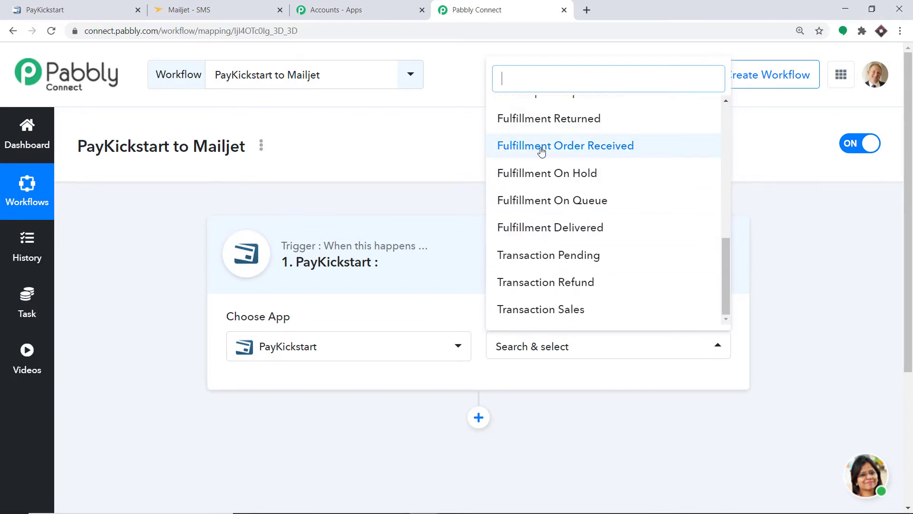
{"action": "left_click", "coordinate": [614, 146]}
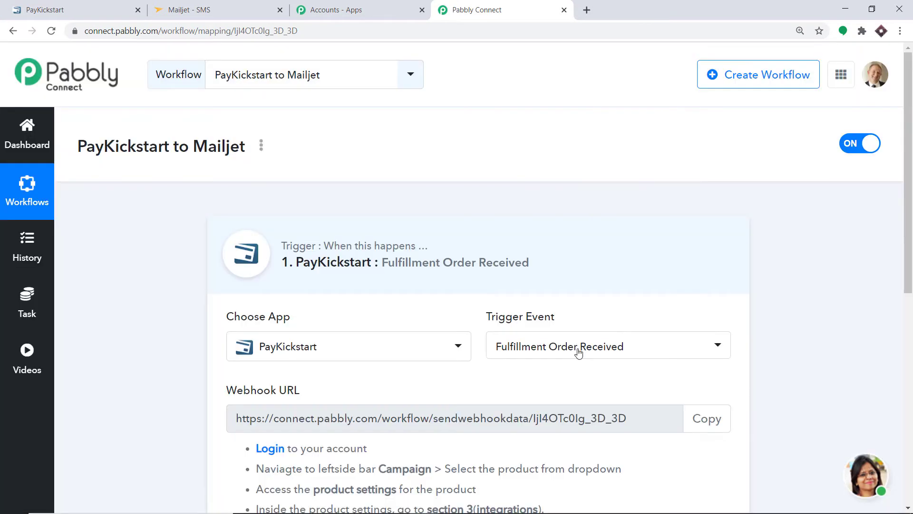
Review the trigger event list, keep Fulfillment Order Received, and go to the PayKickstart tab.
{"action": "left_click", "coordinate": [577, 348]}
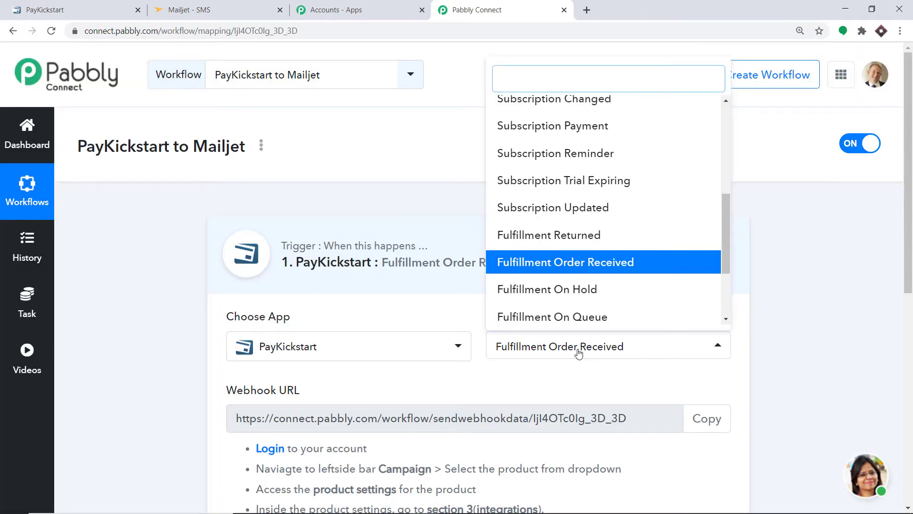
{"action": "scroll", "coordinate": [527, 124], "scroll_direction": "up", "scroll_amount": 3}
{"action": "scroll", "coordinate": [519, 191], "scroll_direction": "down", "scroll_amount": 3}
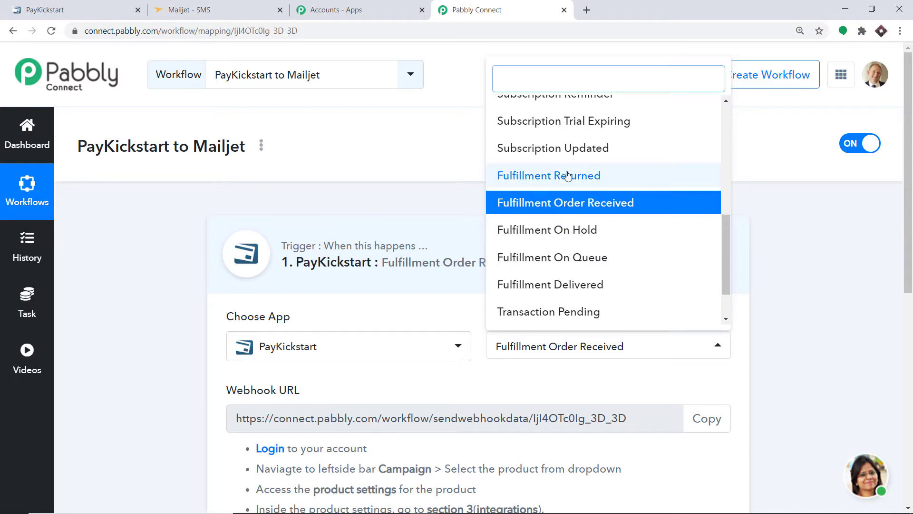
{"action": "scroll", "coordinate": [613, 170], "scroll_direction": "up", "scroll_amount": 5}
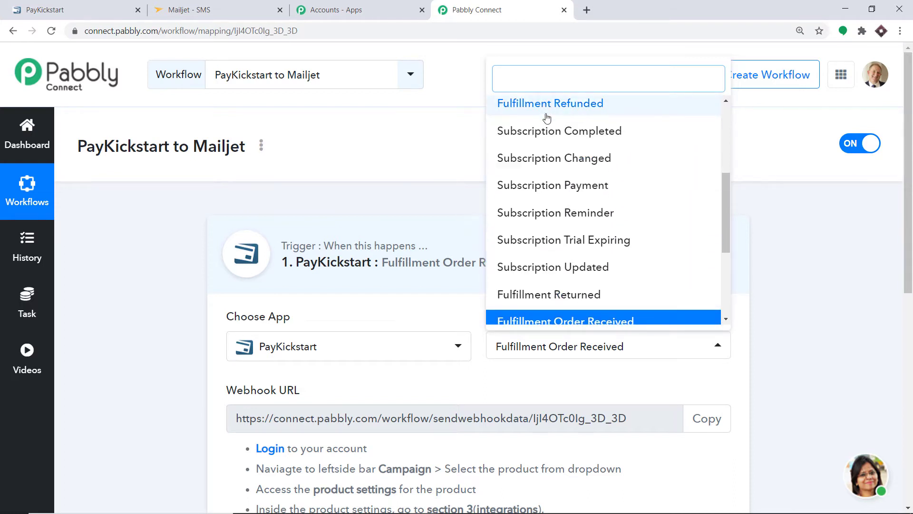
{"action": "scroll", "coordinate": [597, 160], "scroll_direction": "up", "scroll_amount": 2}
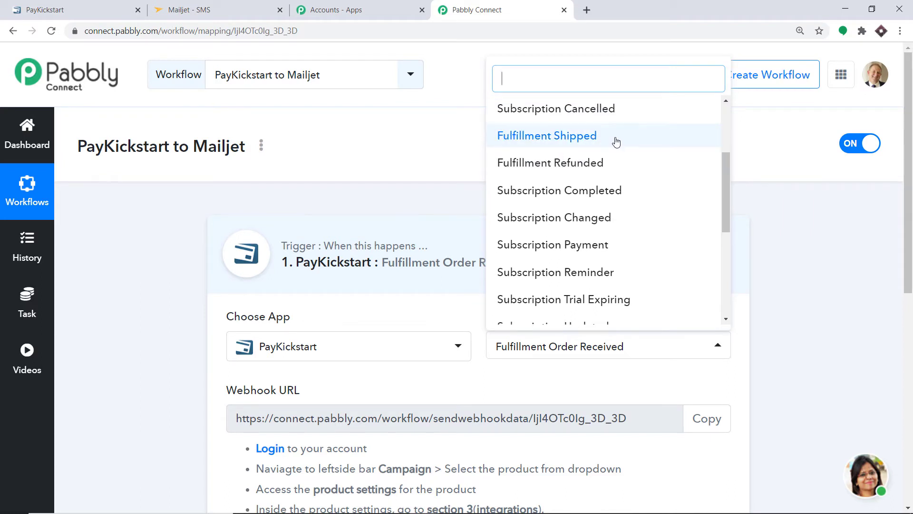
{"action": "scroll", "coordinate": [614, 140], "scroll_direction": "up", "scroll_amount": 2}
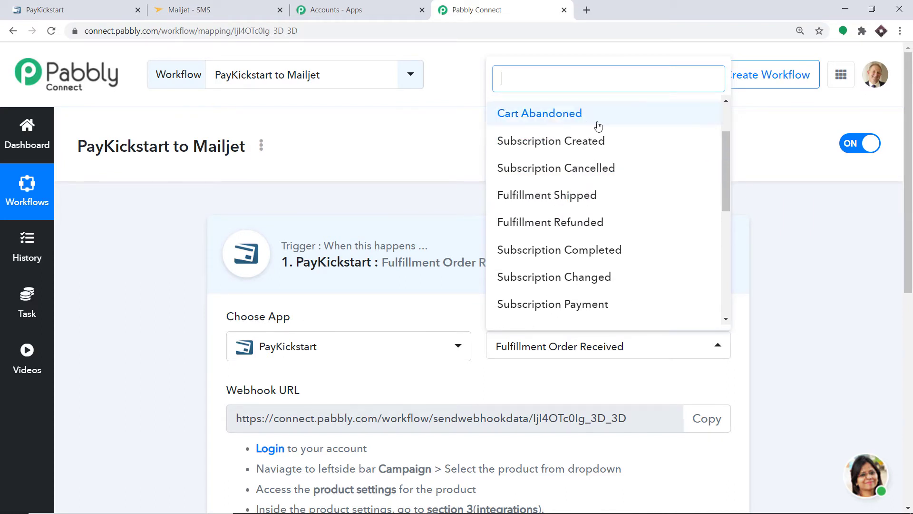
{"action": "scroll", "coordinate": [604, 143], "scroll_direction": "down", "scroll_amount": 8}
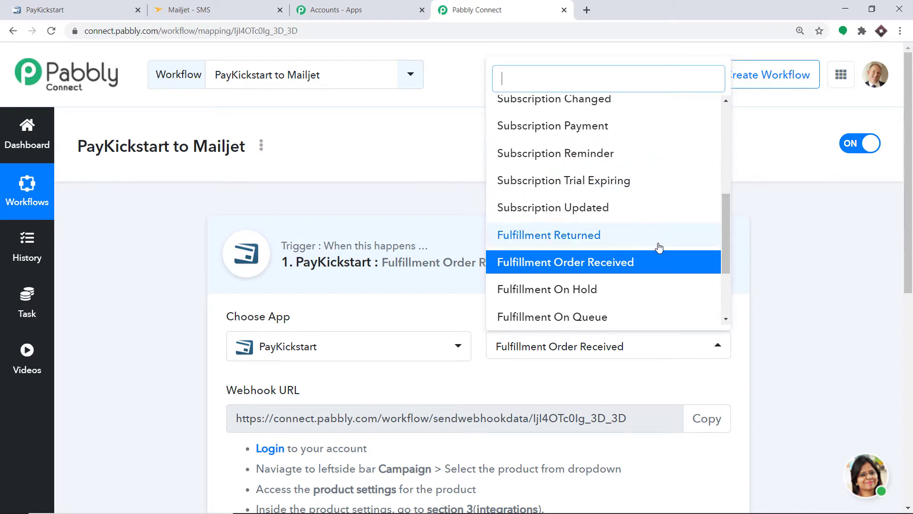
{"action": "left_click", "coordinate": [591, 265]}
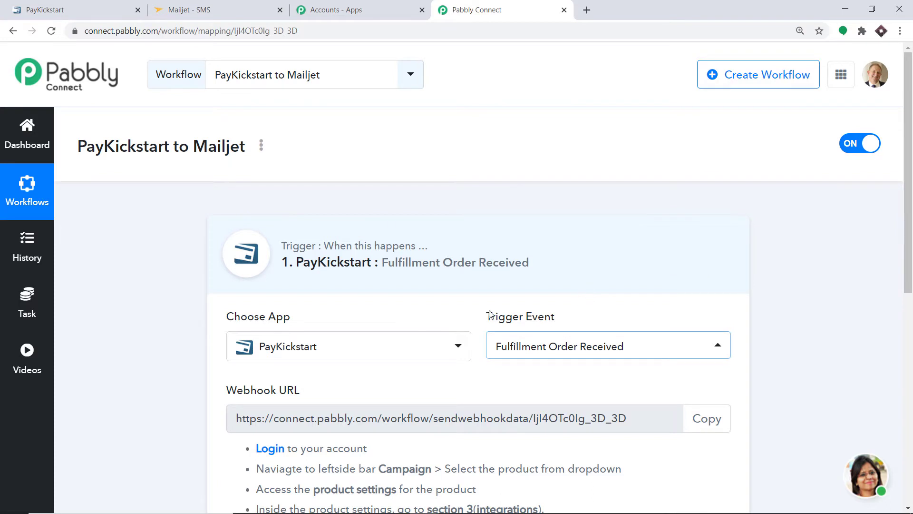
{"action": "scroll", "coordinate": [507, 261], "scroll_direction": "down", "scroll_amount": 5}
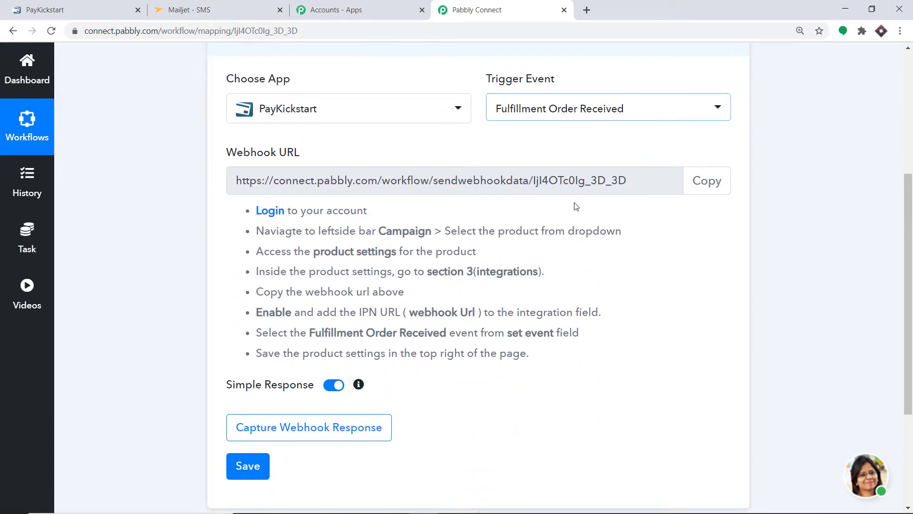
{"action": "left_click", "coordinate": [76, 9]}
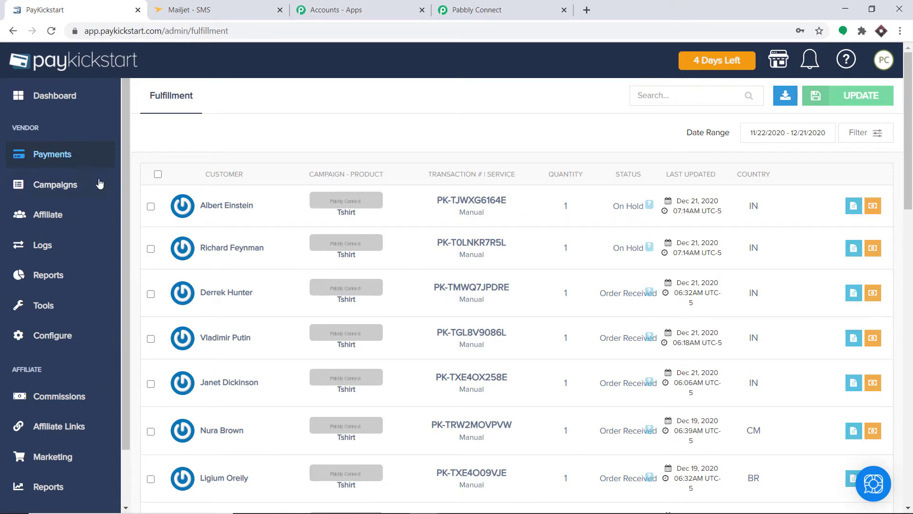
Open the Tshirt product of the Pabbly Connect campaign for editing.
{"action": "left_click", "coordinate": [62, 188]}
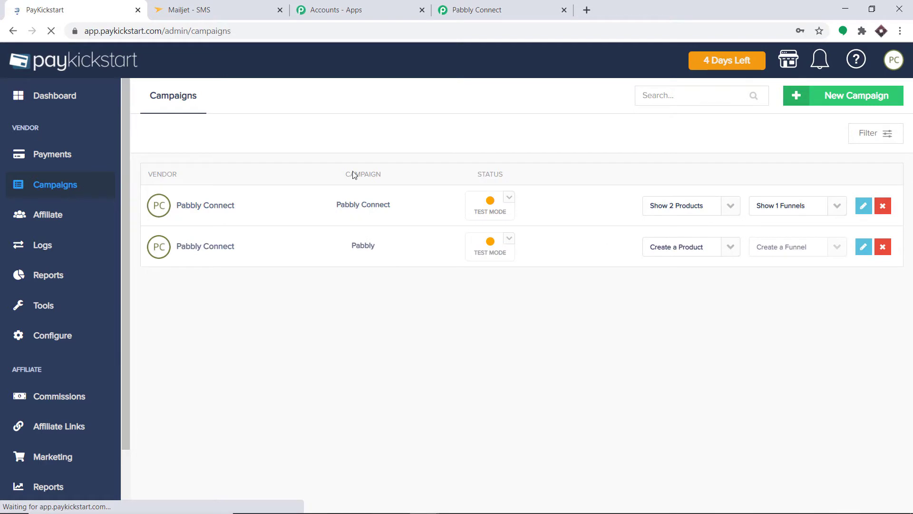
{"action": "left_click", "coordinate": [731, 205]}
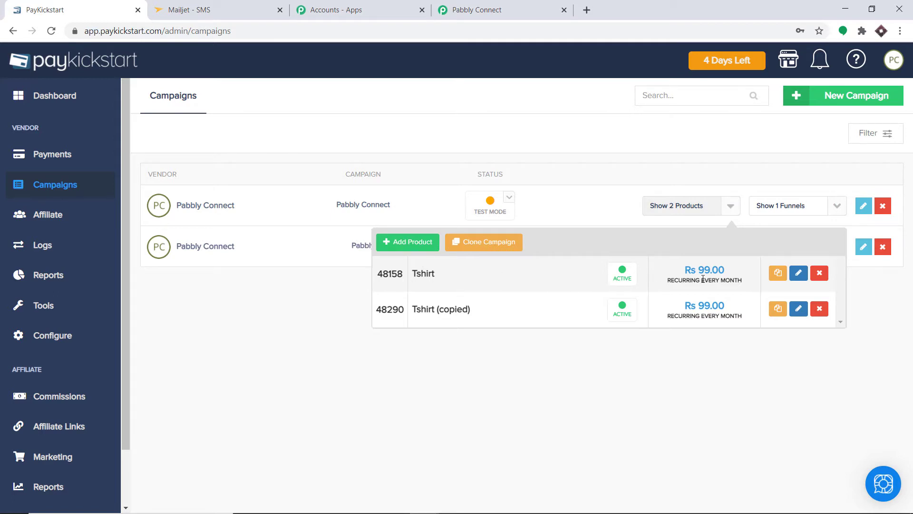
{"action": "left_click", "coordinate": [799, 274]}
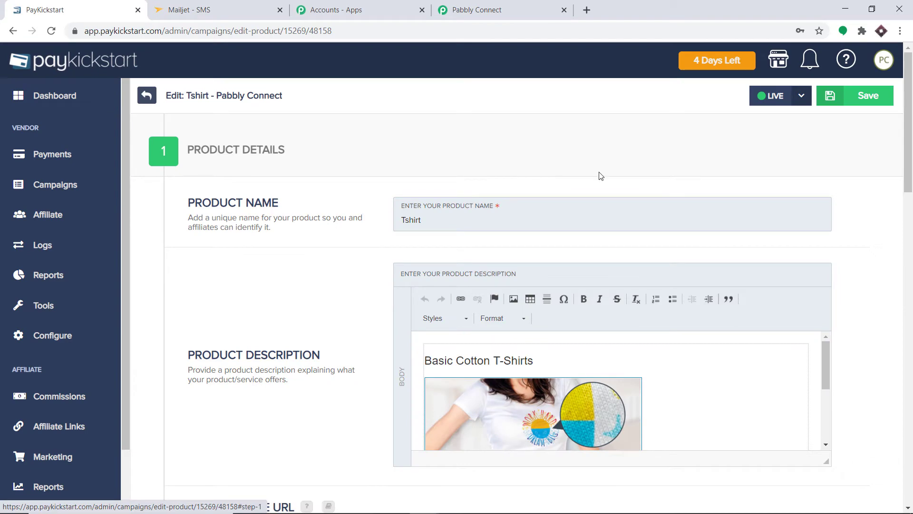
Add a blank IPN URL entry under Integrations, then return to the Pabbly Connect tab.
{"action": "scroll", "coordinate": [545, 173], "scroll_direction": "down", "scroll_amount": 1}
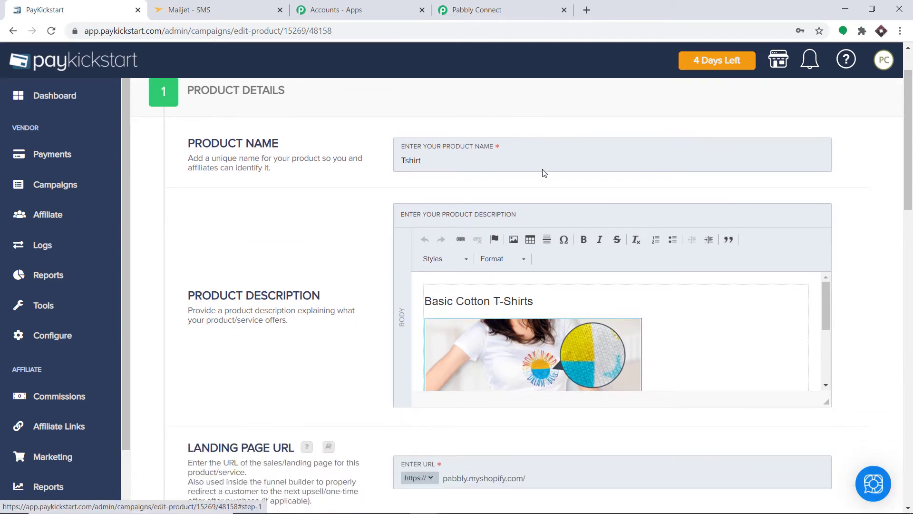
{"action": "scroll", "coordinate": [545, 174], "scroll_direction": "down", "scroll_amount": 15}
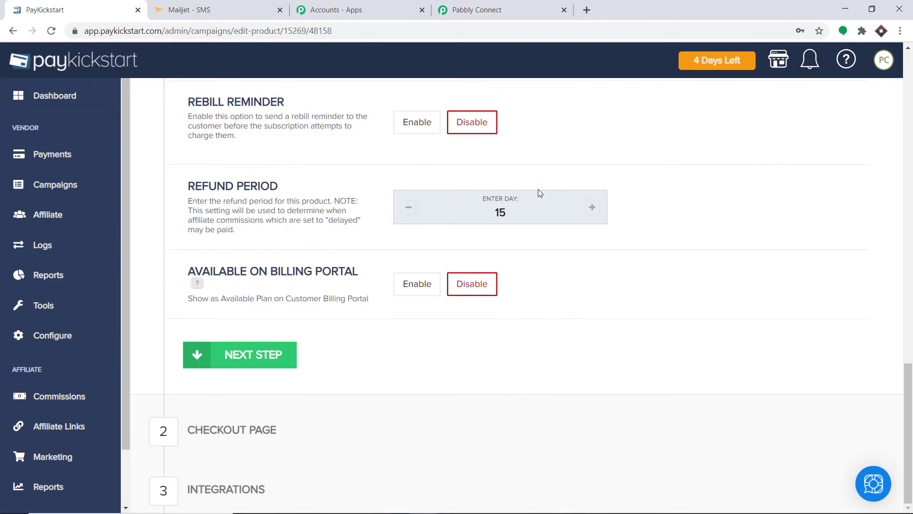
{"action": "left_click", "coordinate": [228, 488]}
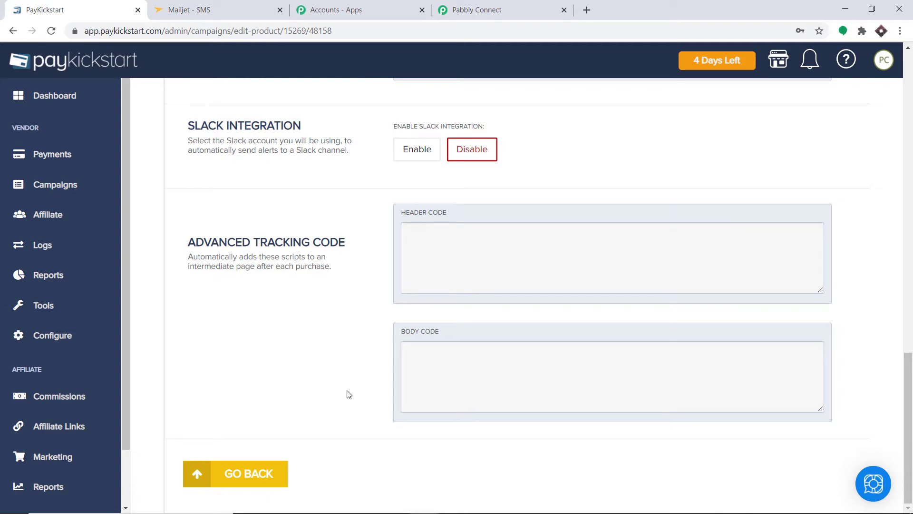
{"action": "scroll", "coordinate": [352, 394], "scroll_direction": "up", "scroll_amount": 10}
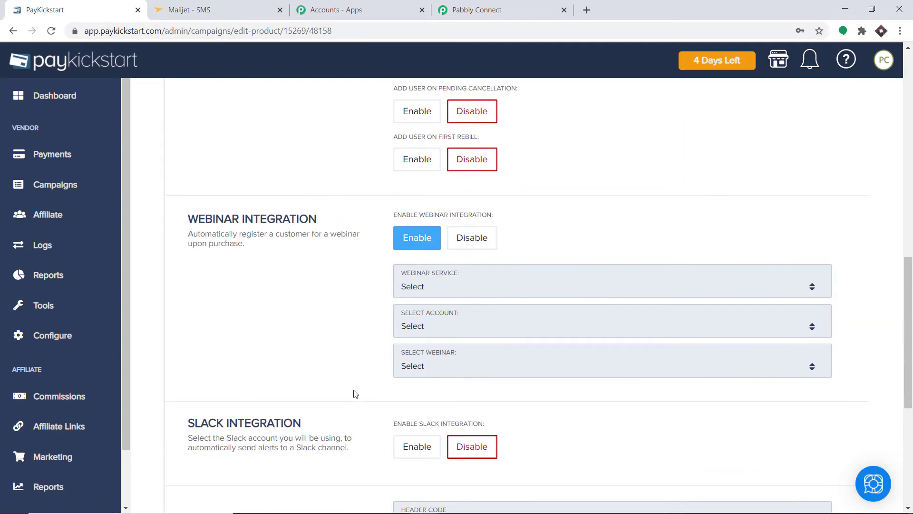
{"action": "scroll", "coordinate": [354, 394], "scroll_direction": "up", "scroll_amount": 6}
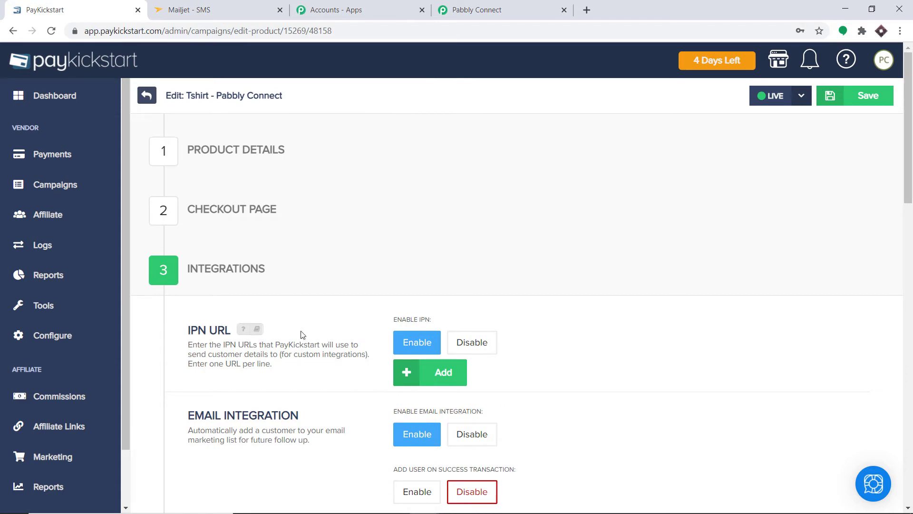
{"action": "left_click", "coordinate": [437, 379]}
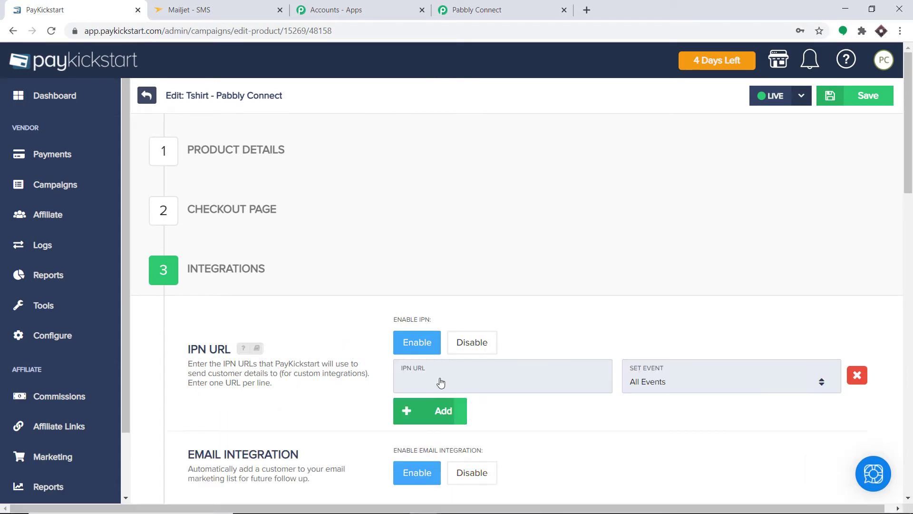
{"action": "scroll", "coordinate": [416, 370], "scroll_direction": "down", "scroll_amount": 1}
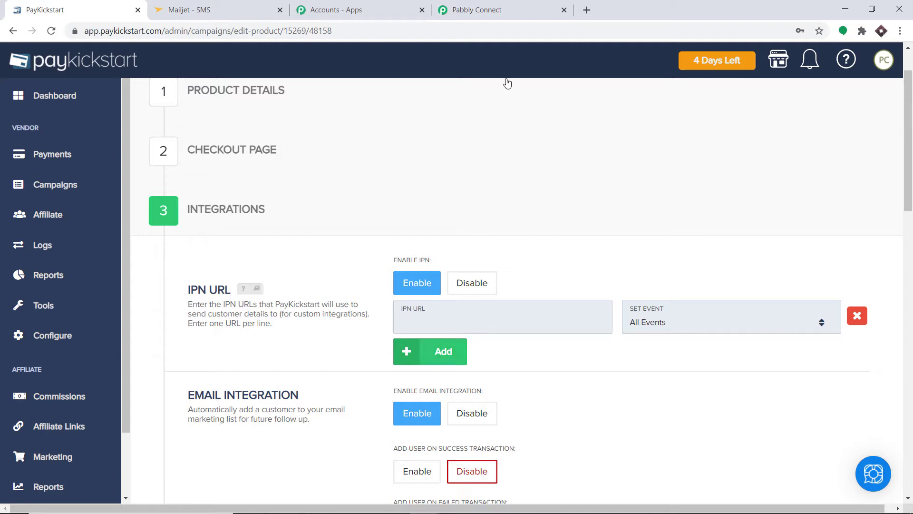
{"action": "left_click", "coordinate": [488, 13]}
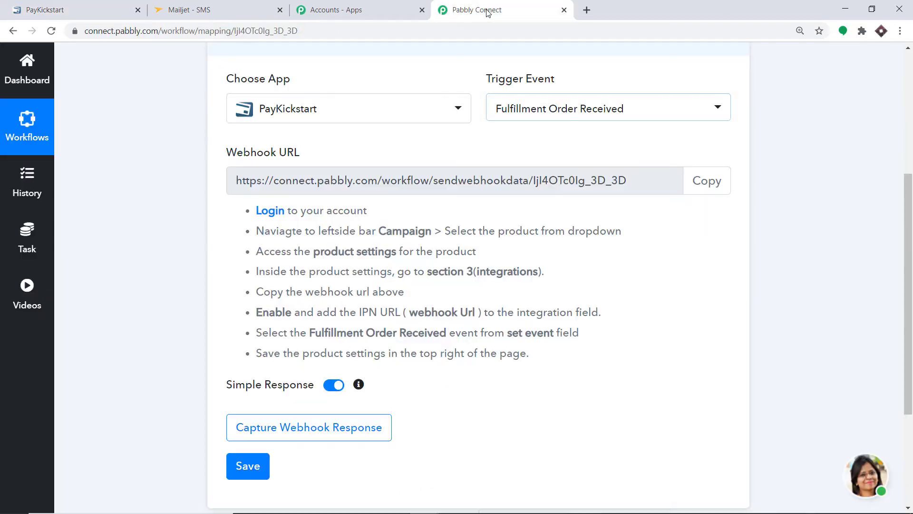
Copy the Pabbly webhook URL and paste it into the product's IPN URL field.
{"action": "left_click", "coordinate": [706, 181]}
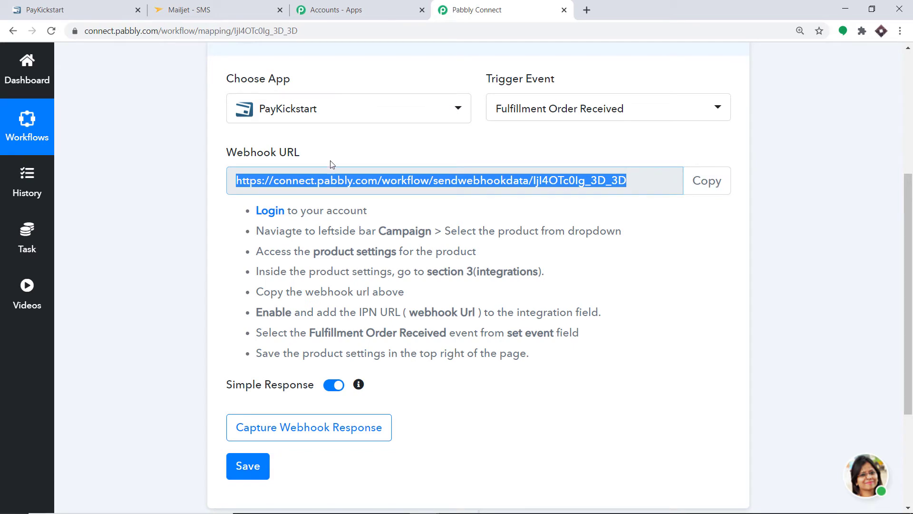
{"action": "left_click", "coordinate": [100, 4]}
{"action": "left_click", "coordinate": [442, 329]}
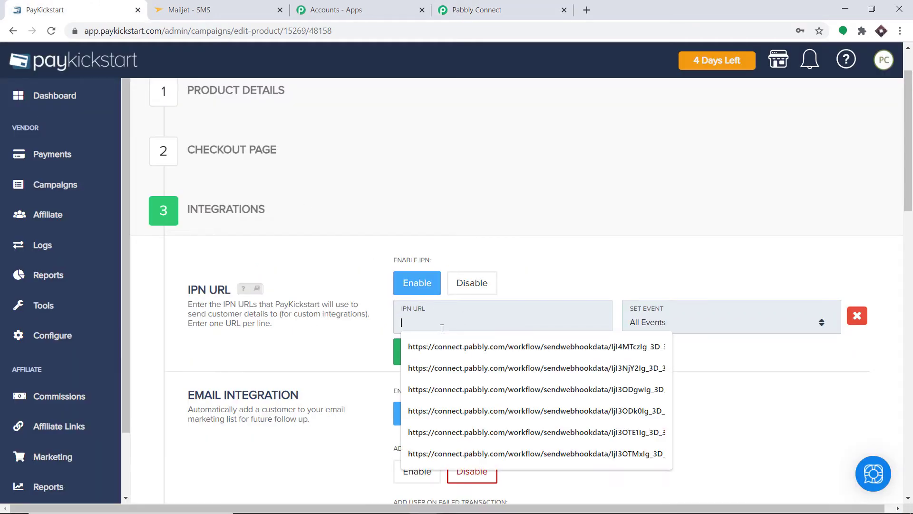
{"action": "right_click", "coordinate": [442, 328]}
{"action": "left_click", "coordinate": [489, 235]}
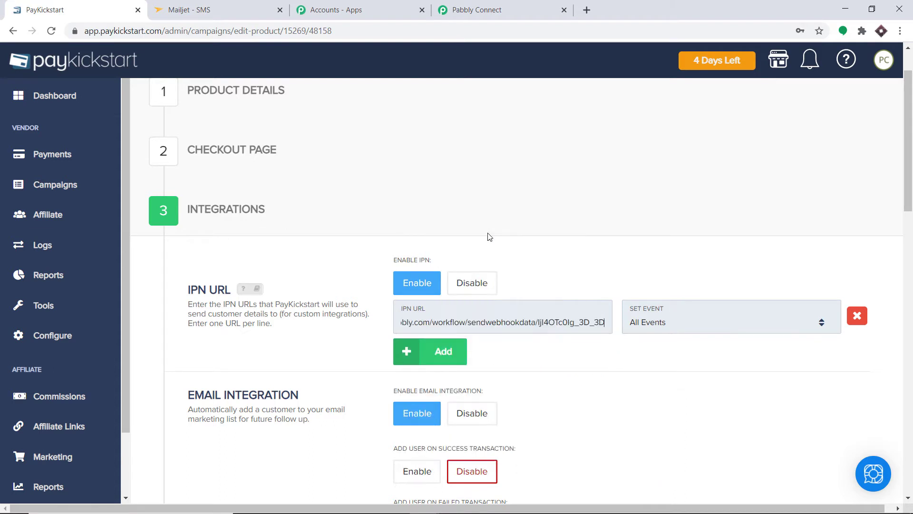
Set the IPN event to Fulfillment Order Received and save the product settings.
{"action": "scroll", "coordinate": [645, 331], "scroll_direction": "down", "scroll_amount": 1}
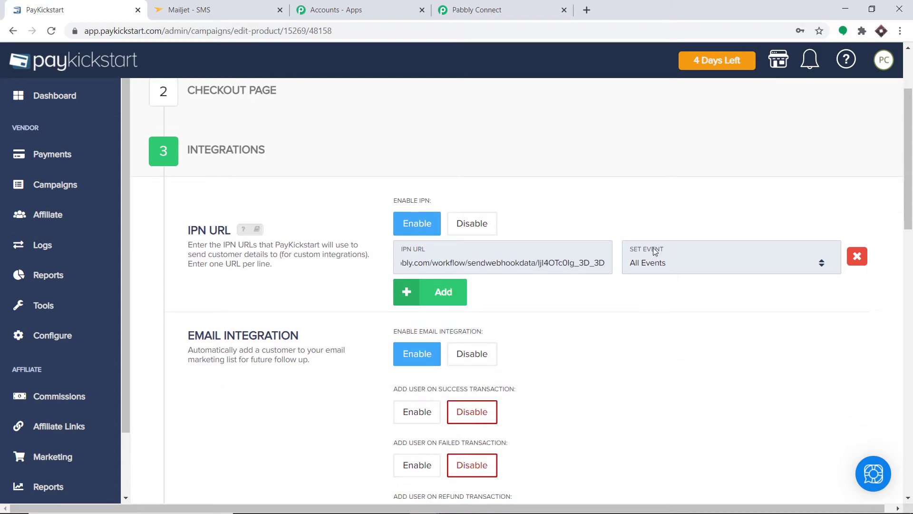
{"action": "left_click", "coordinate": [667, 269]}
{"action": "scroll", "coordinate": [663, 309], "scroll_direction": "down", "scroll_amount": 3}
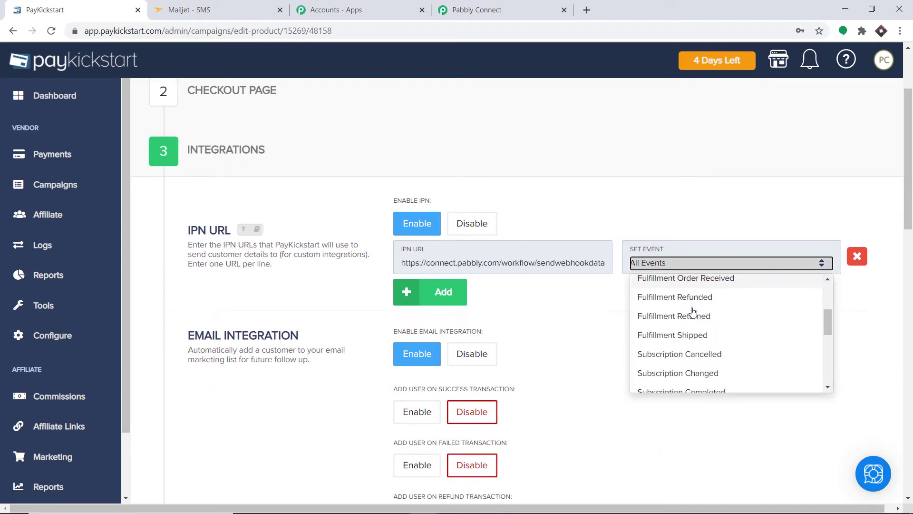
{"action": "scroll", "coordinate": [709, 312], "scroll_direction": "down", "scroll_amount": 1}
{"action": "scroll", "coordinate": [711, 319], "scroll_direction": "up", "scroll_amount": 2}
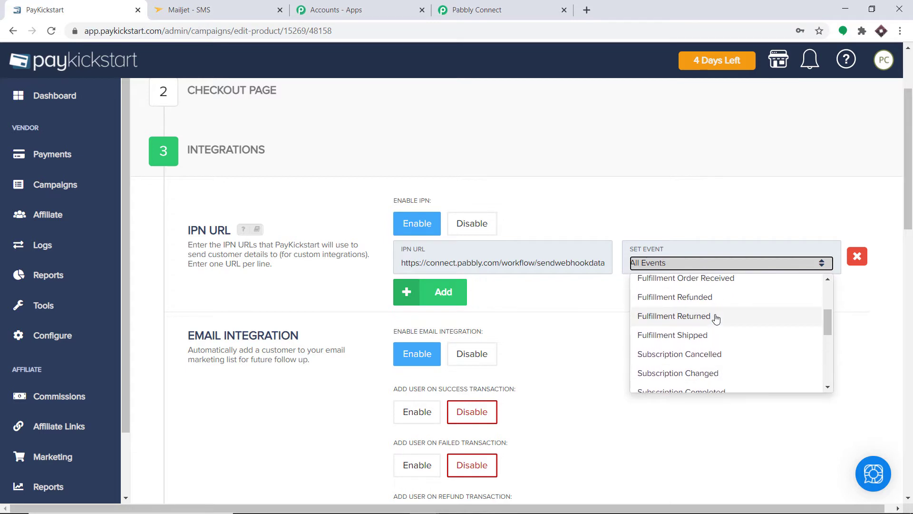
{"action": "left_click", "coordinate": [703, 338]}
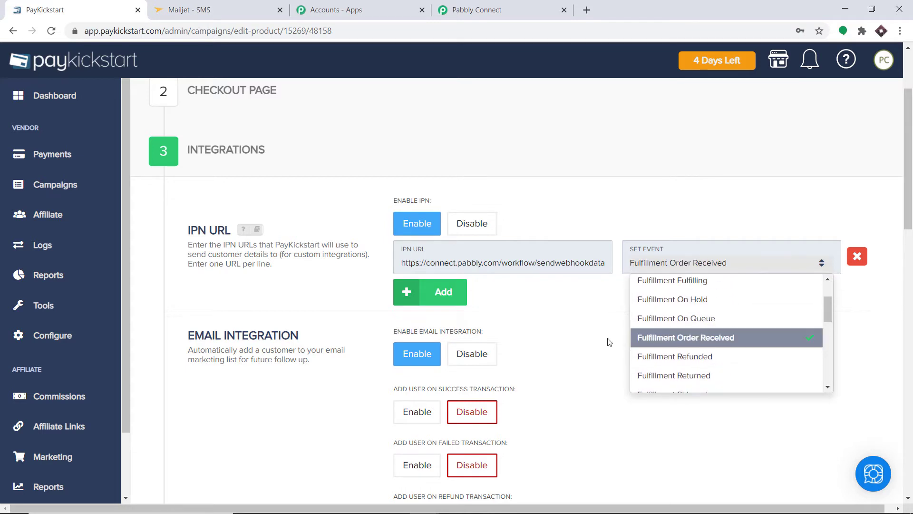
{"action": "left_click", "coordinate": [582, 340]}
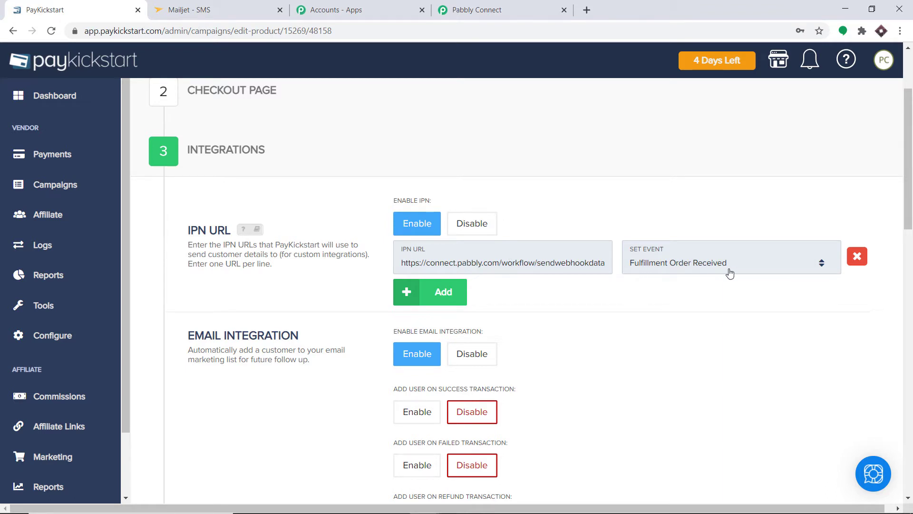
{"action": "scroll", "coordinate": [719, 272], "scroll_direction": "up", "scroll_amount": 3}
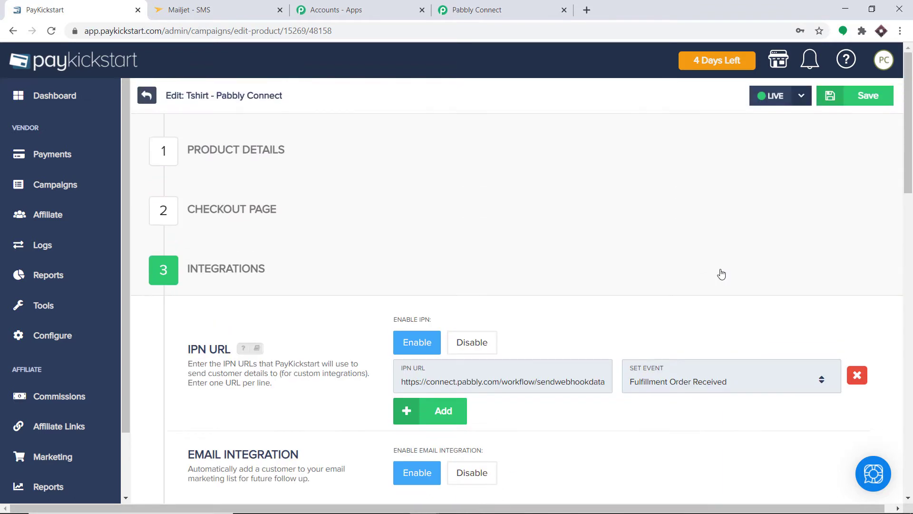
{"action": "left_click", "coordinate": [877, 99]}
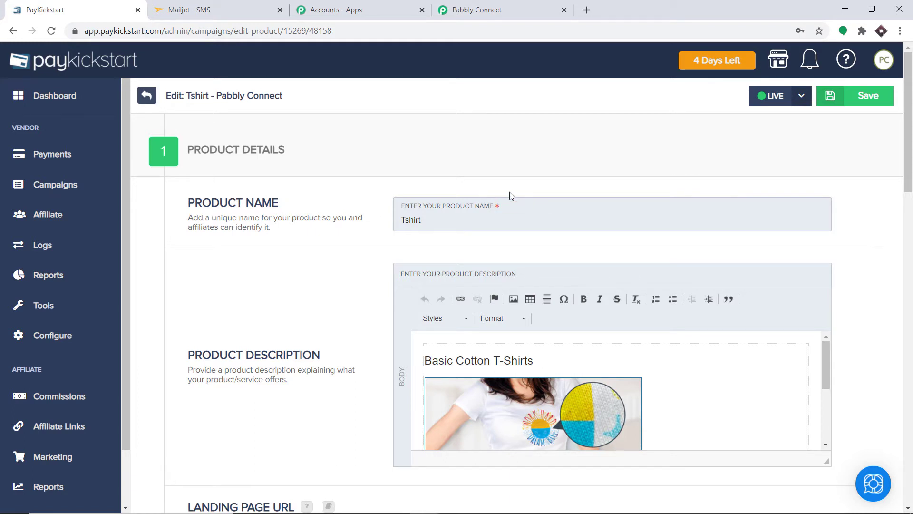
Start capturing the webhook response in Pabbly Connect, then return to PayKickstart.
{"action": "left_click", "coordinate": [500, 10]}
{"action": "scroll", "coordinate": [341, 312], "scroll_direction": "down", "scroll_amount": 3}
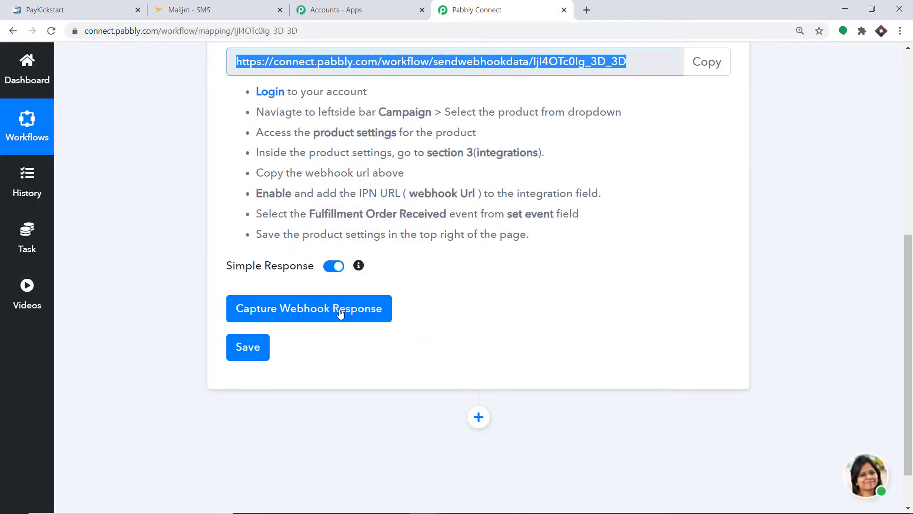
{"action": "left_click", "coordinate": [340, 311]}
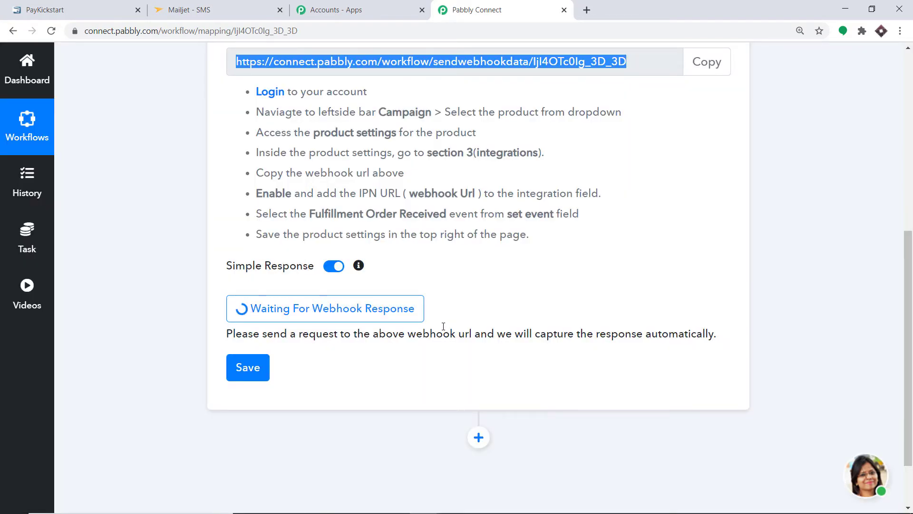
{"action": "left_click", "coordinate": [87, 4]}
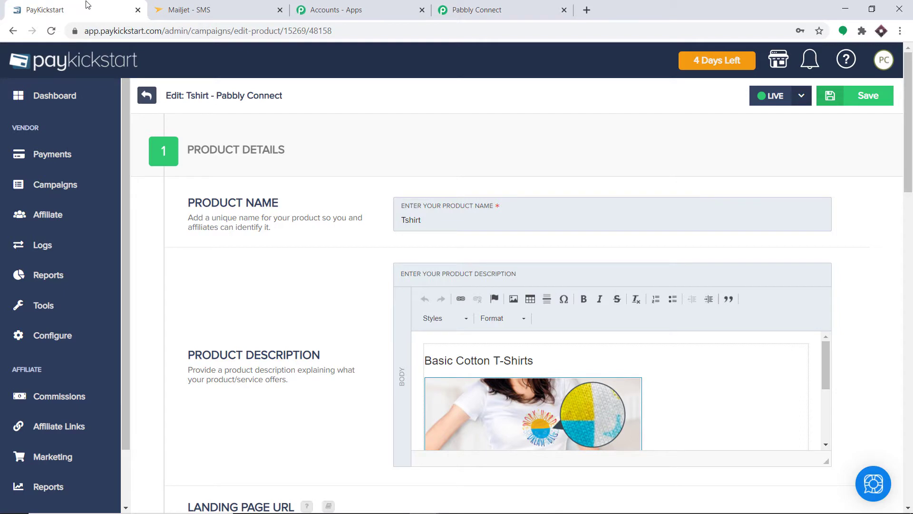
Under Payments > Fulfillment, update the first order's status to Order Received.
{"action": "left_click", "coordinate": [76, 164]}
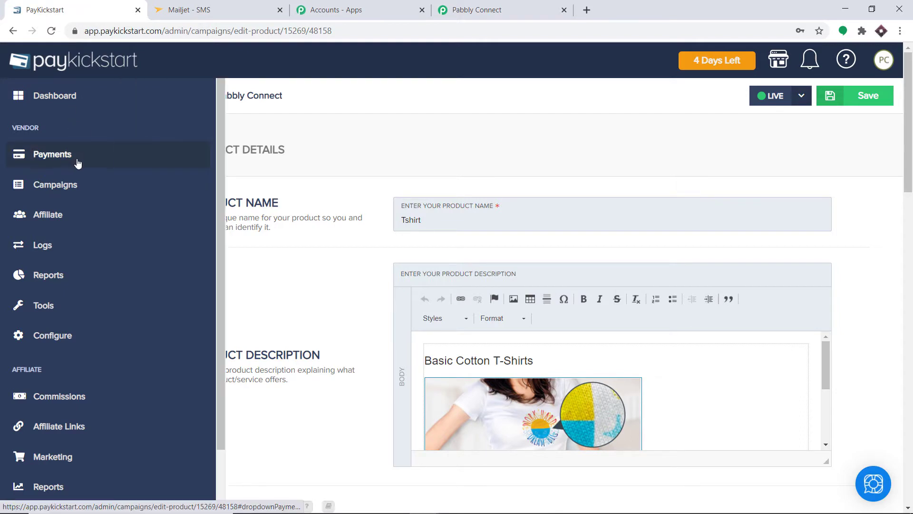
{"action": "left_click", "coordinate": [180, 185]}
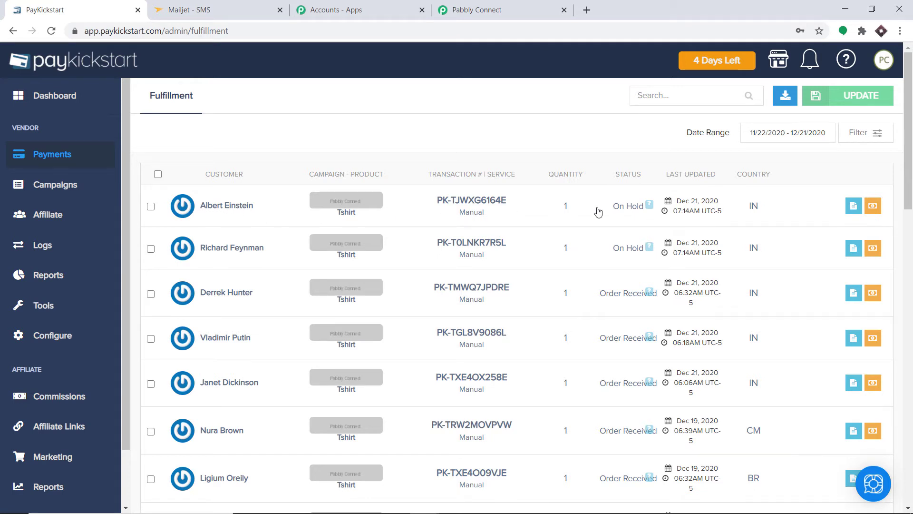
{"action": "left_click", "coordinate": [854, 206]}
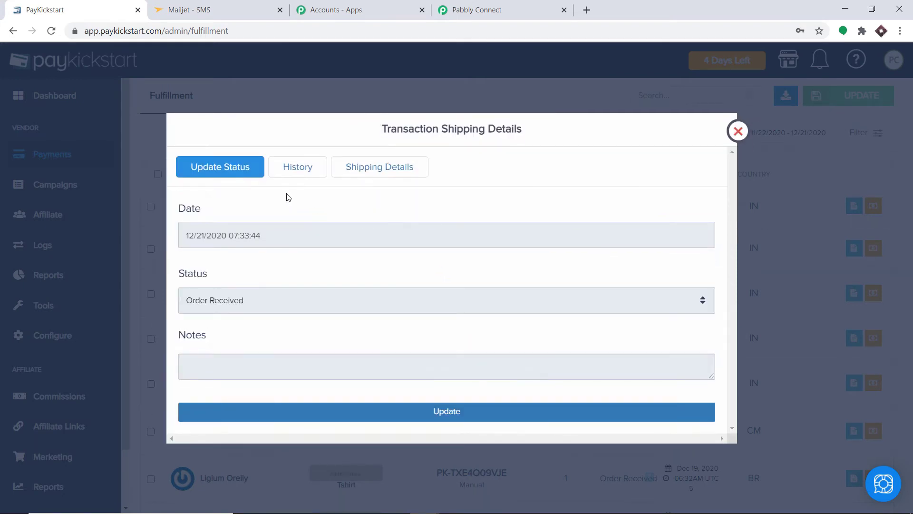
{"action": "left_click", "coordinate": [336, 309]}
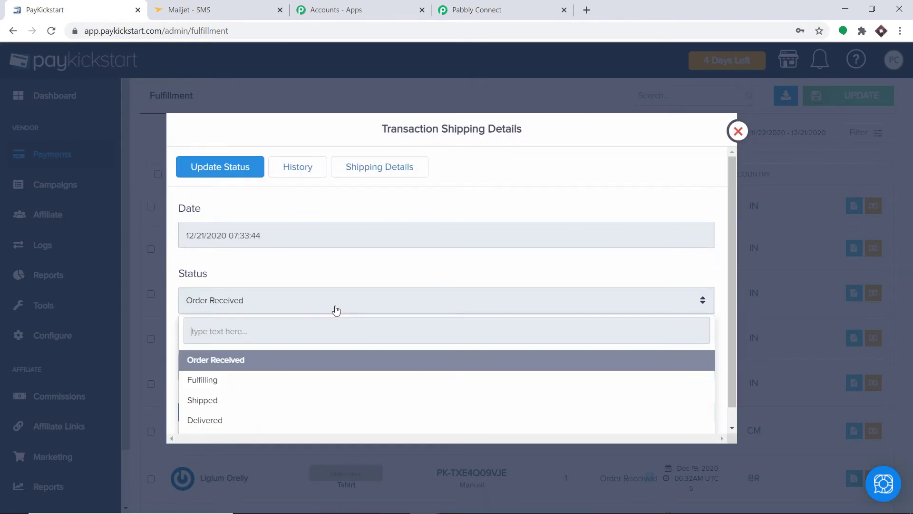
{"action": "left_click", "coordinate": [310, 365]}
{"action": "left_click", "coordinate": [452, 416]}
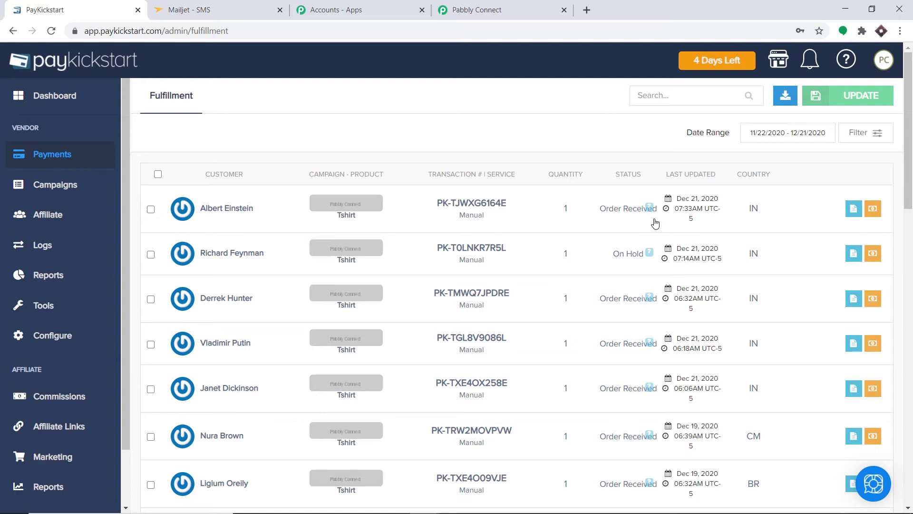
{"action": "left_click", "coordinate": [495, 9]}
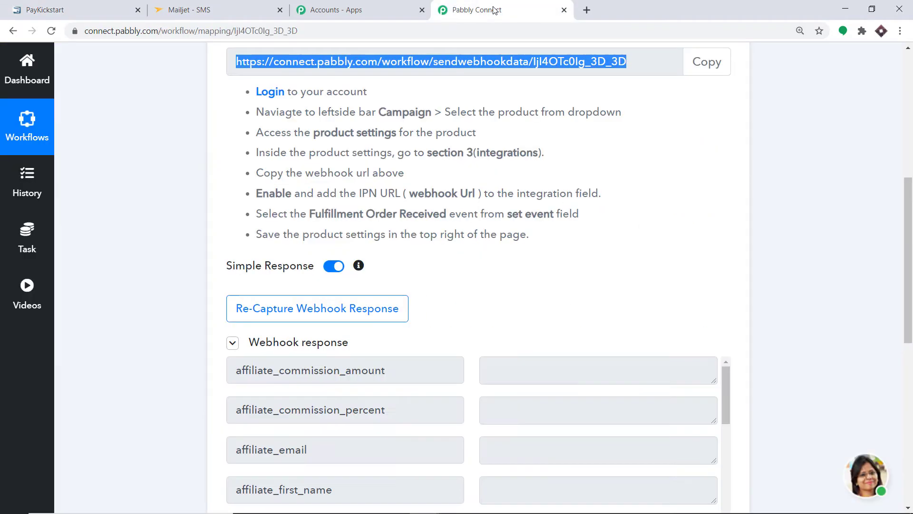
Scroll through the captured webhook response to the billing and shipping phone numbers and verification_code.
{"action": "scroll", "coordinate": [777, 350], "scroll_direction": "down", "scroll_amount": 6}
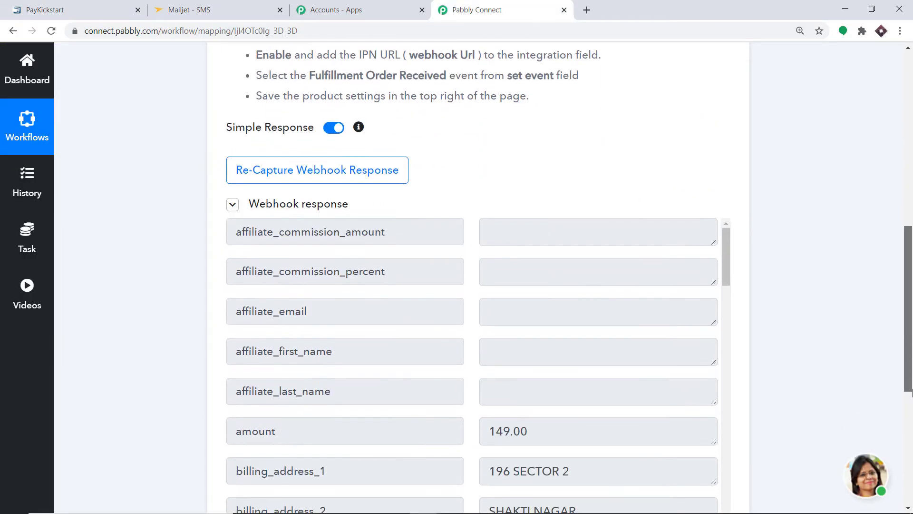
{"action": "scroll", "coordinate": [533, 260], "scroll_direction": "down", "scroll_amount": 4}
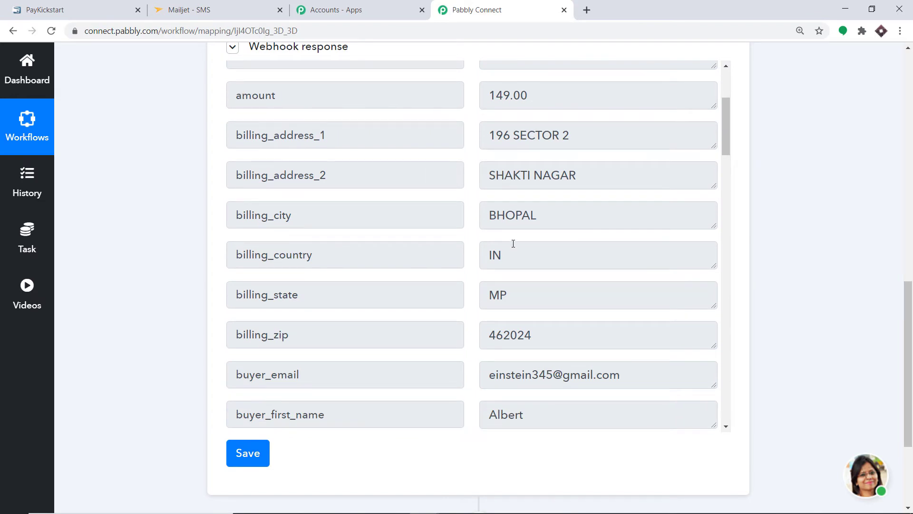
{"action": "scroll", "coordinate": [514, 244], "scroll_direction": "down", "scroll_amount": 3}
{"action": "scroll", "coordinate": [554, 260], "scroll_direction": "down", "scroll_amount": 5}
{"action": "scroll", "coordinate": [546, 259], "scroll_direction": "down", "scroll_amount": 8}
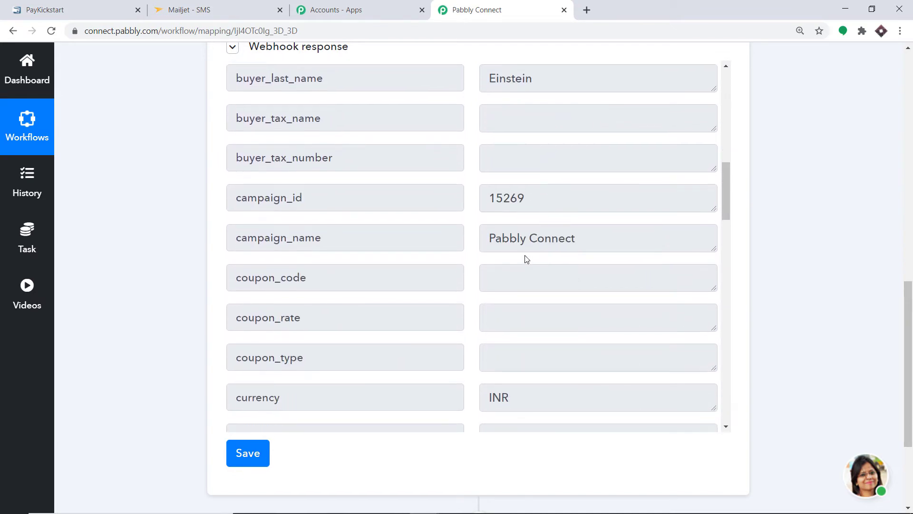
{"action": "scroll", "coordinate": [529, 263], "scroll_direction": "down", "scroll_amount": 12}
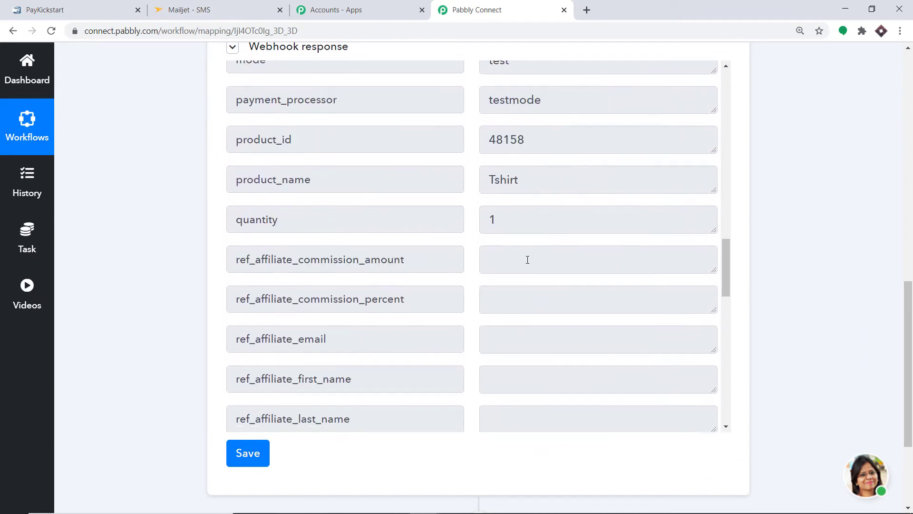
{"action": "scroll", "coordinate": [527, 259], "scroll_direction": "down", "scroll_amount": 5}
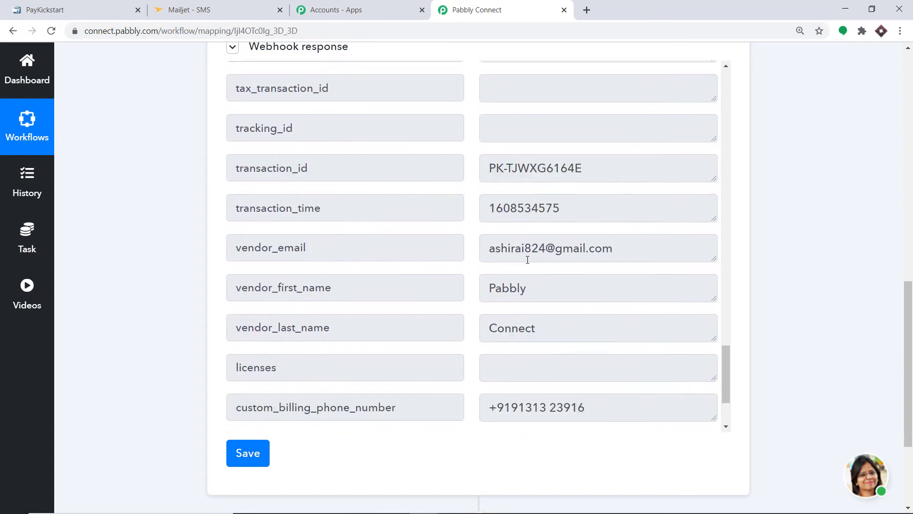
{"action": "scroll", "coordinate": [543, 280], "scroll_direction": "down", "scroll_amount": 3}
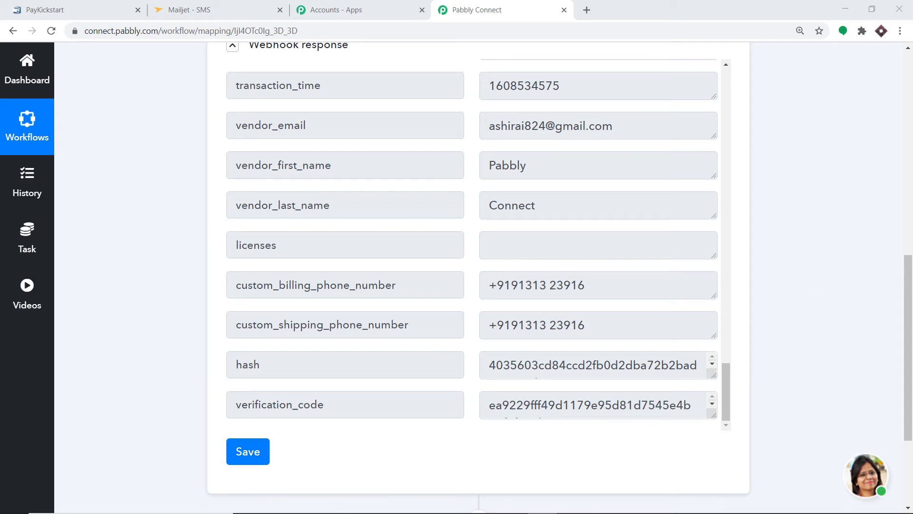
{"action": "scroll", "coordinate": [545, 344], "scroll_direction": "down", "scroll_amount": 3}
Add a Number Formatter action with the Format Phone Number event and connect it.
{"action": "left_click", "coordinate": [478, 363]}
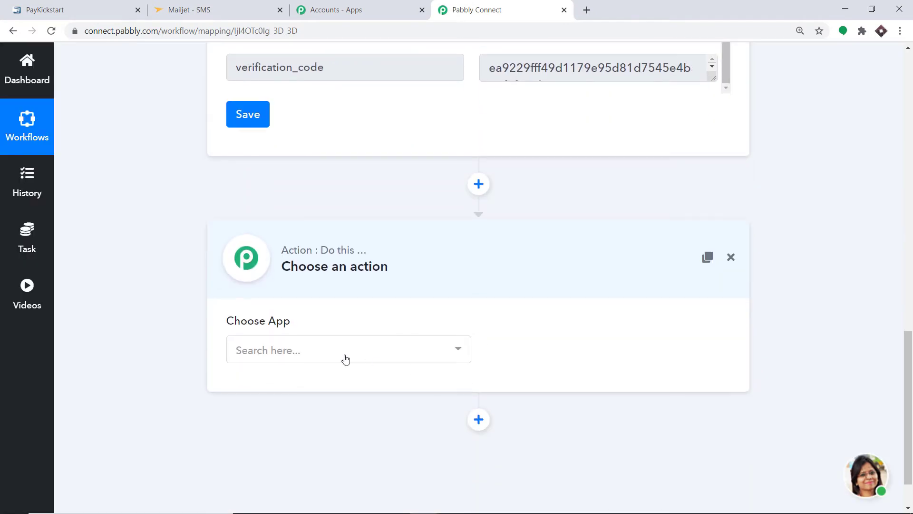
{"action": "left_click", "coordinate": [345, 359]}
{"action": "type", "text": "NUMBER"}
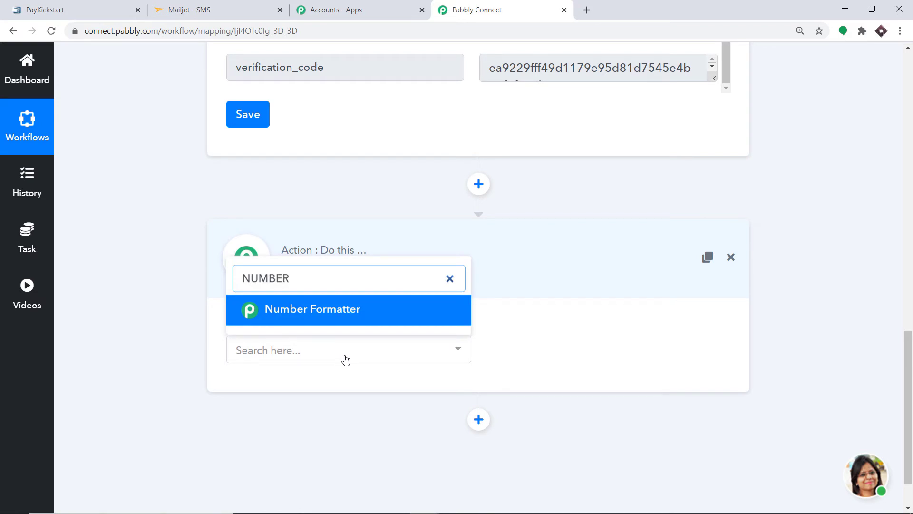
{"action": "left_click", "coordinate": [345, 309]}
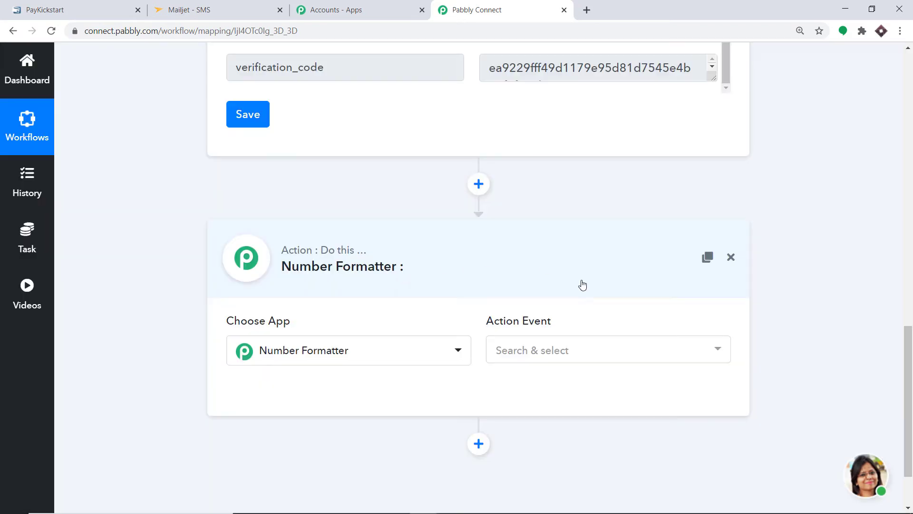
{"action": "left_click", "coordinate": [537, 358]}
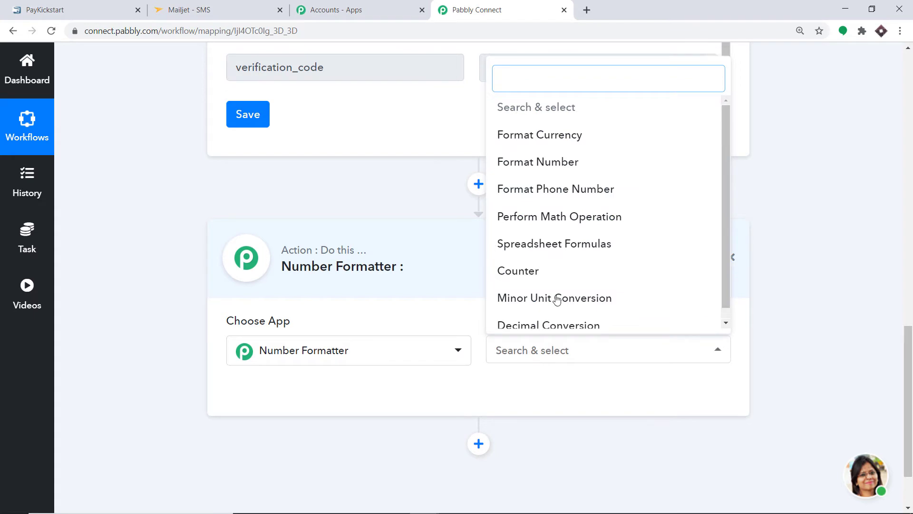
{"action": "left_click", "coordinate": [553, 195]}
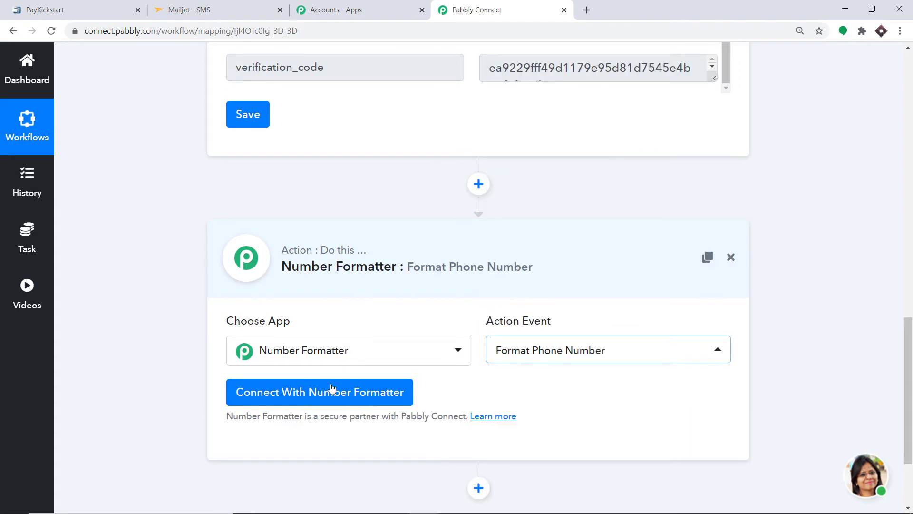
{"action": "left_click", "coordinate": [329, 392]}
Map the trigger's custom_billing_phone_number into the Number field.
{"action": "scroll", "coordinate": [468, 318], "scroll_direction": "down", "scroll_amount": 3}
{"action": "scroll", "coordinate": [473, 316], "scroll_direction": "down", "scroll_amount": 1}
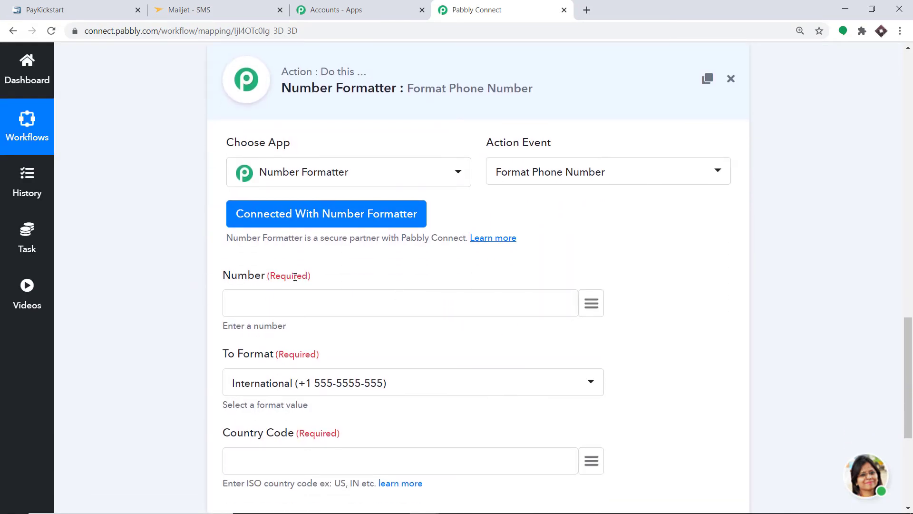
{"action": "left_click", "coordinate": [592, 304]}
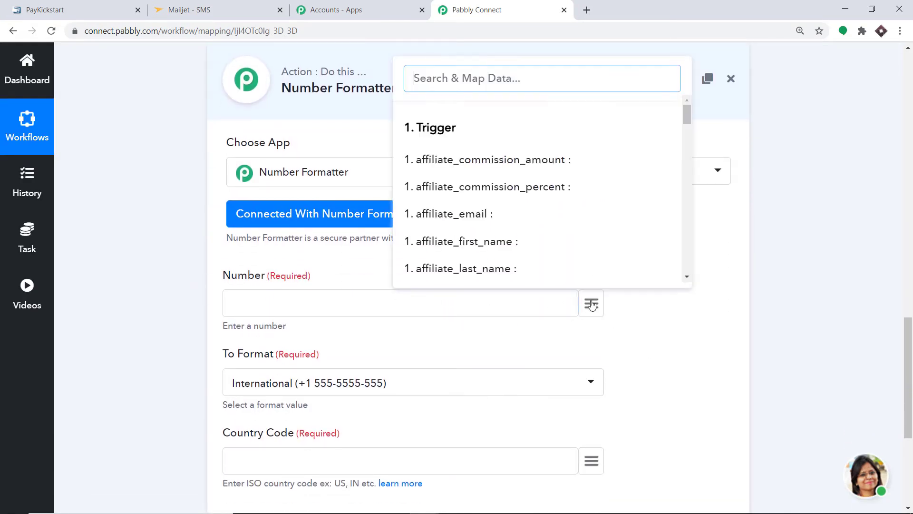
{"action": "scroll", "coordinate": [620, 228], "scroll_direction": "down", "scroll_amount": 8}
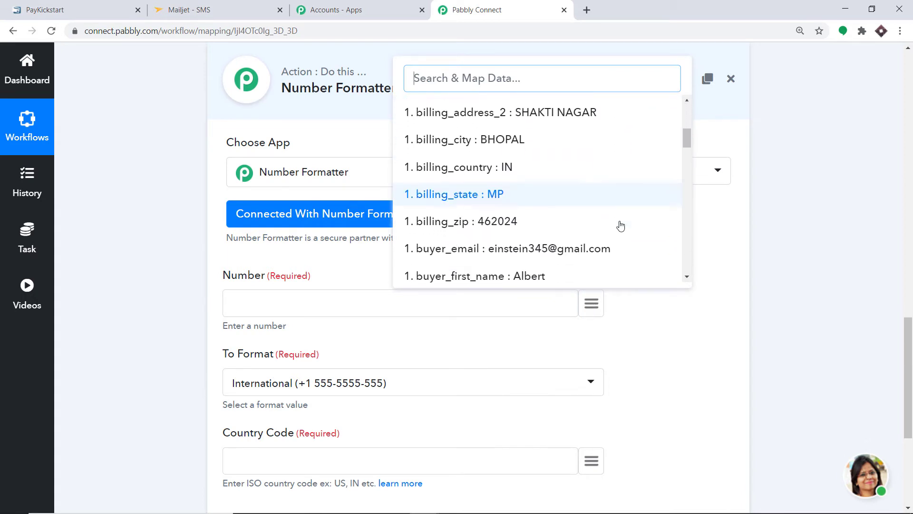
{"action": "scroll", "coordinate": [620, 227], "scroll_direction": "down", "scroll_amount": 10}
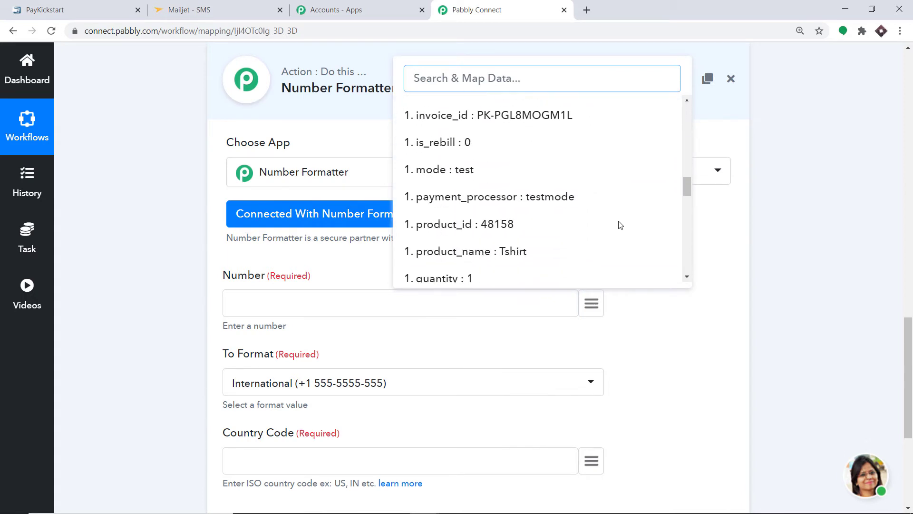
{"action": "scroll", "coordinate": [621, 224], "scroll_direction": "down", "scroll_amount": 10}
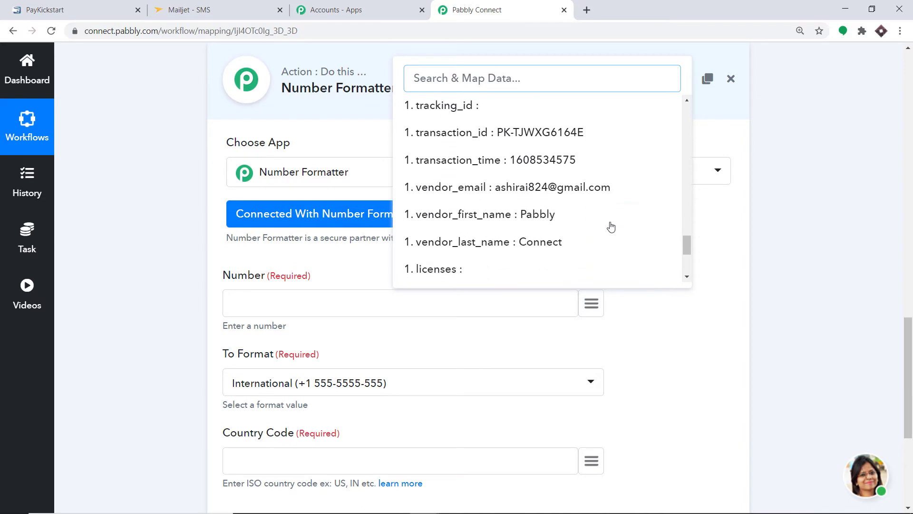
{"action": "scroll", "coordinate": [567, 214], "scroll_direction": "down", "scroll_amount": 3}
{"action": "left_click", "coordinate": [585, 243]}
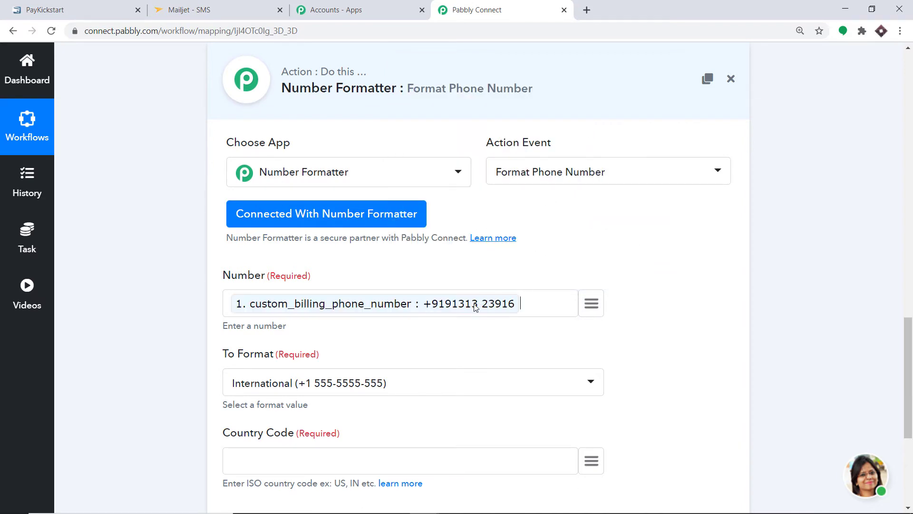
{"action": "scroll", "coordinate": [483, 315], "scroll_direction": "down", "scroll_amount": 3}
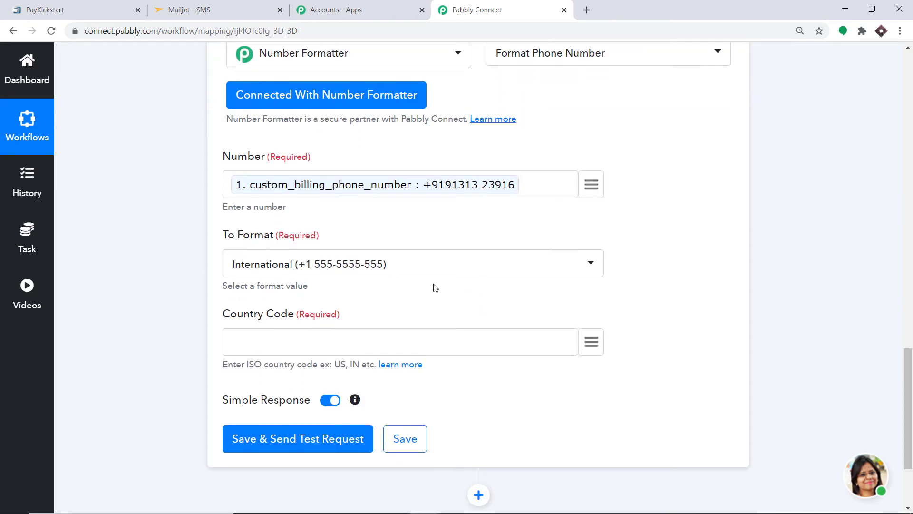
Set To Format to E164 and Country Code to +91.
{"action": "left_click", "coordinate": [387, 265]}
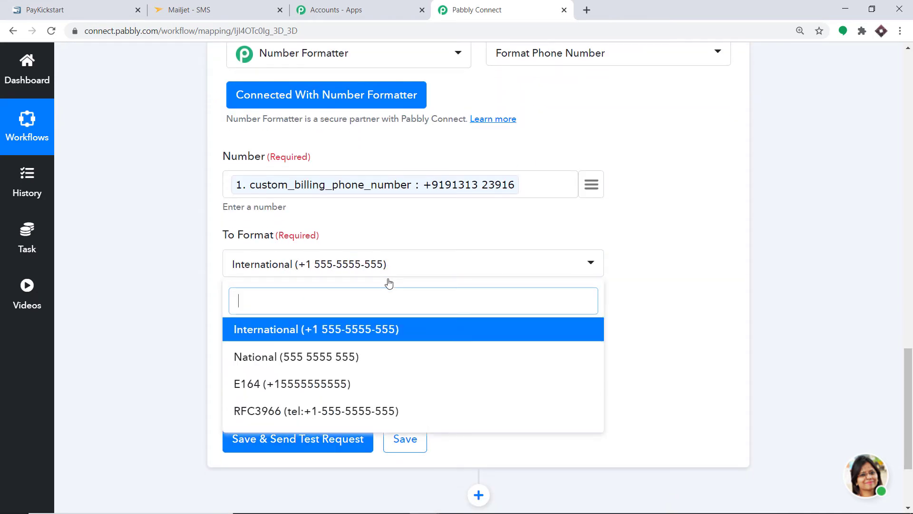
{"action": "scroll", "coordinate": [373, 356], "scroll_direction": "down", "scroll_amount": 1}
{"action": "left_click", "coordinate": [309, 325]}
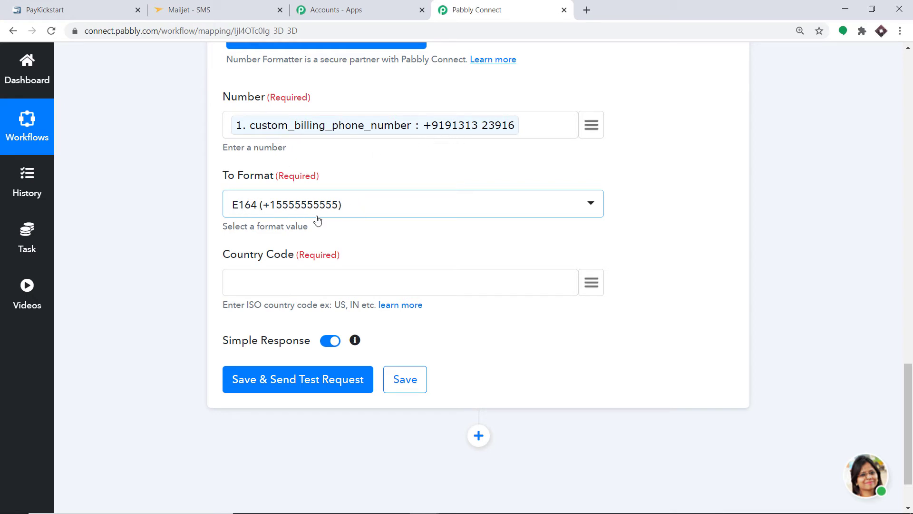
{"action": "left_click", "coordinate": [271, 280]}
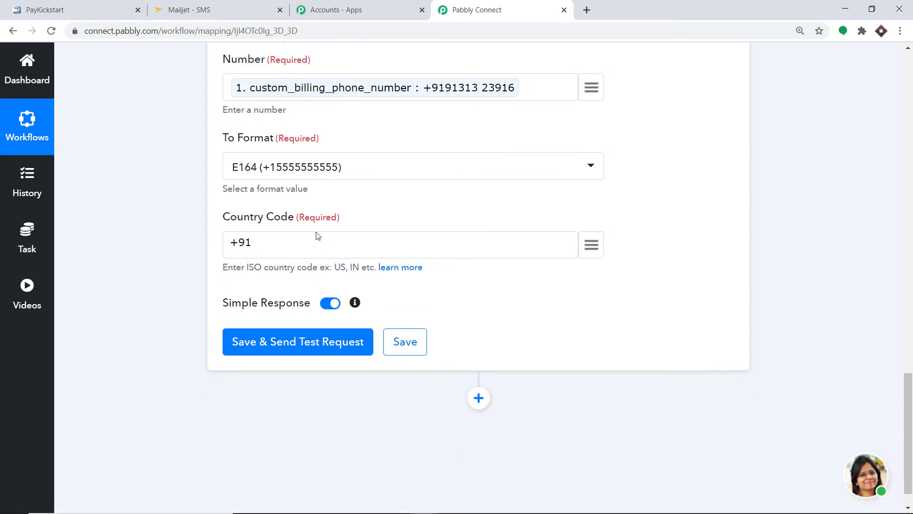
{"action": "scroll", "coordinate": [333, 224], "scroll_direction": "up", "scroll_amount": 1}
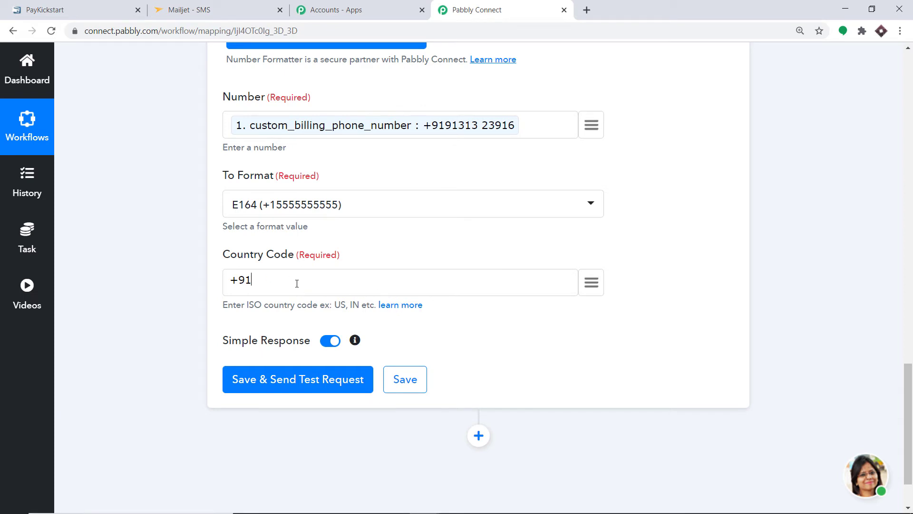
{"action": "left_click", "coordinate": [269, 294]}
{"action": "left_click", "coordinate": [284, 383]}
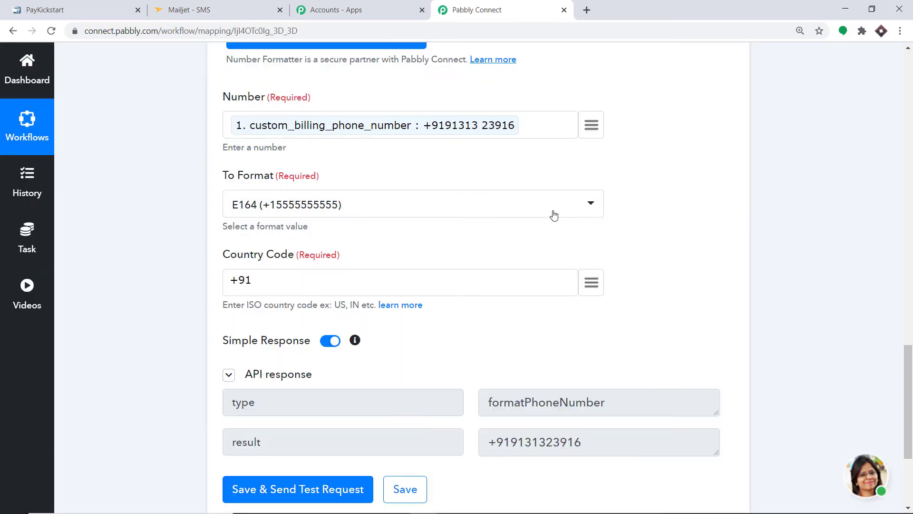
{"action": "scroll", "coordinate": [547, 220], "scroll_direction": "down", "scroll_amount": 4}
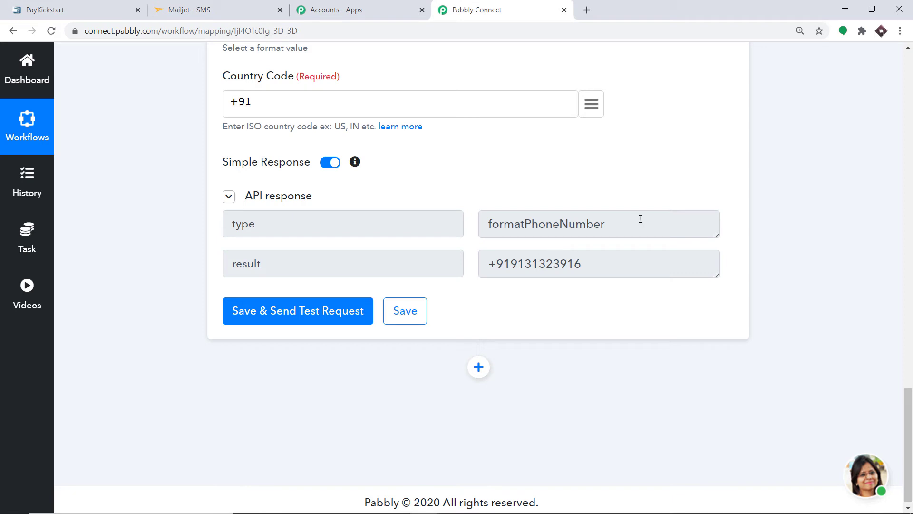
{"action": "left_click", "coordinate": [481, 367]}
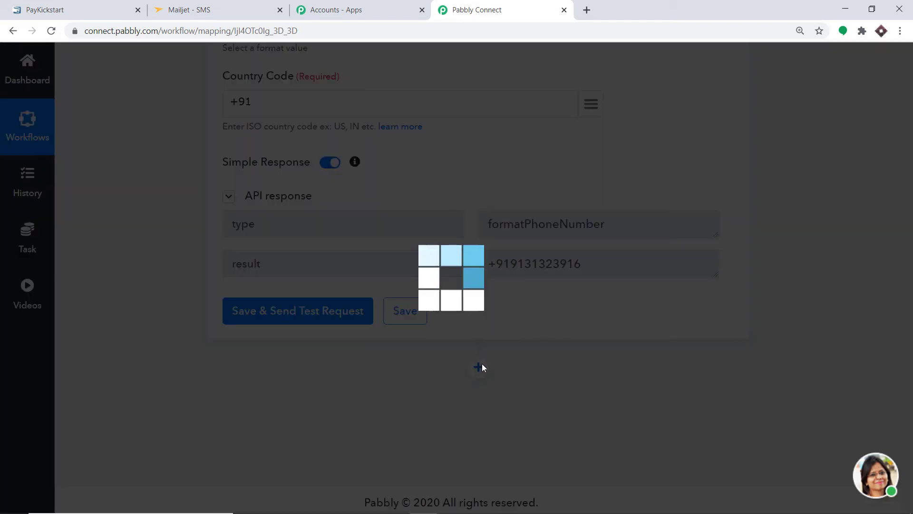
Set the new action step to MailJet SMS with the Send SMS event.
{"action": "scroll", "coordinate": [572, 306], "scroll_direction": "down", "scroll_amount": 1}
{"action": "scroll", "coordinate": [573, 306], "scroll_direction": "down", "scroll_amount": 3}
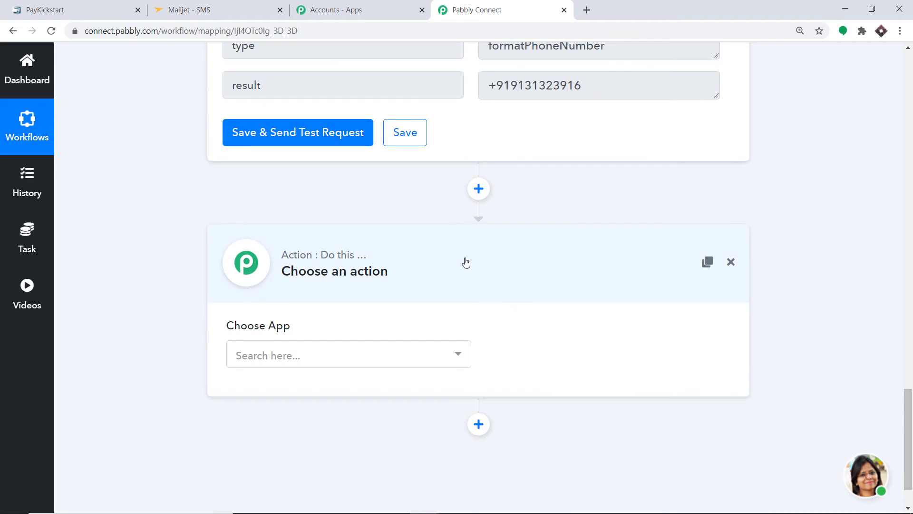
{"action": "left_click", "coordinate": [396, 356]}
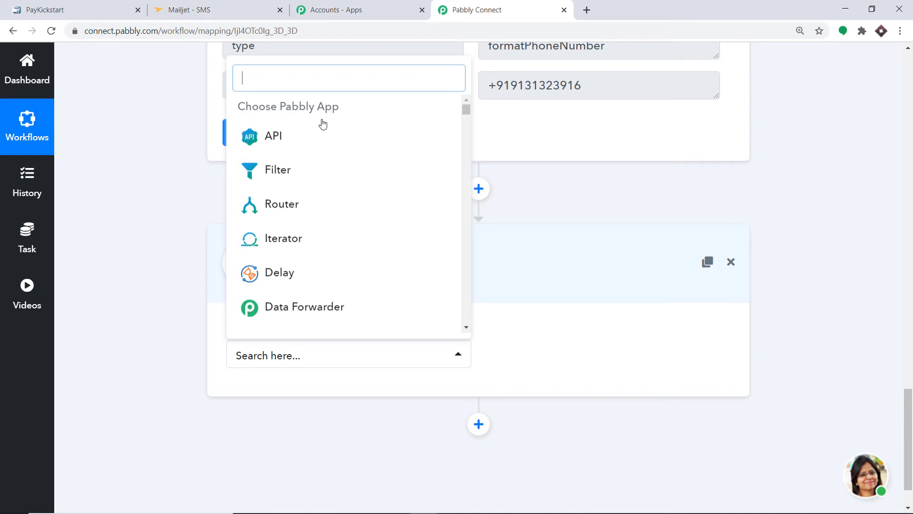
{"action": "type", "text": "MA"}
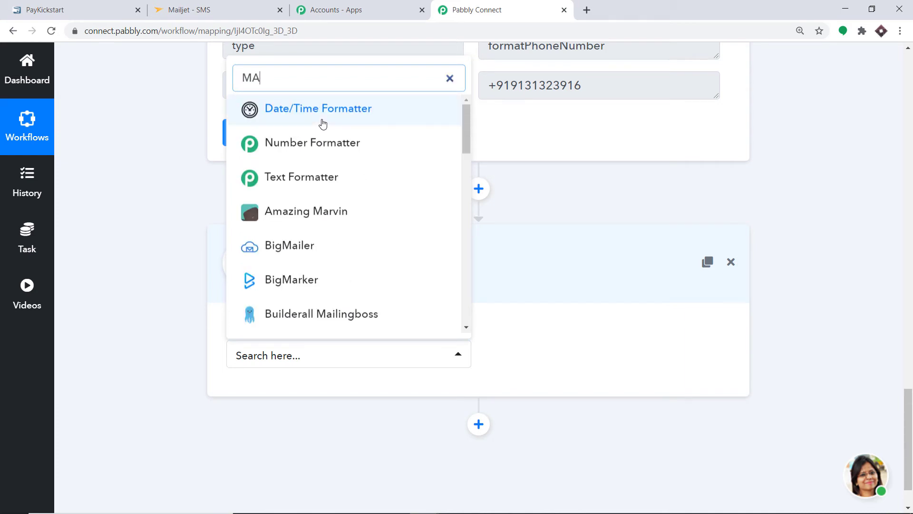
{"action": "type", "text": "ILJERT"}
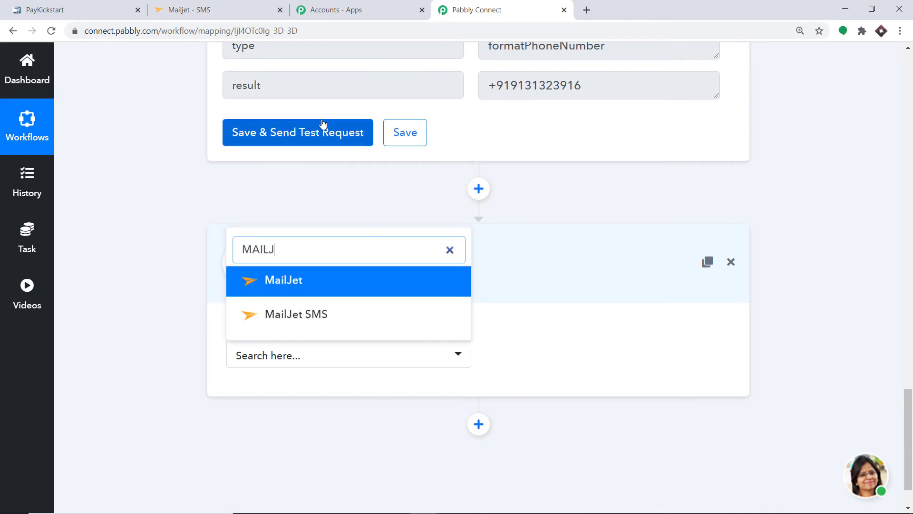
{"action": "key", "text": "BackSpace"}
{"action": "key", "text": "BackSpace"}
{"action": "left_click", "coordinate": [299, 315]}
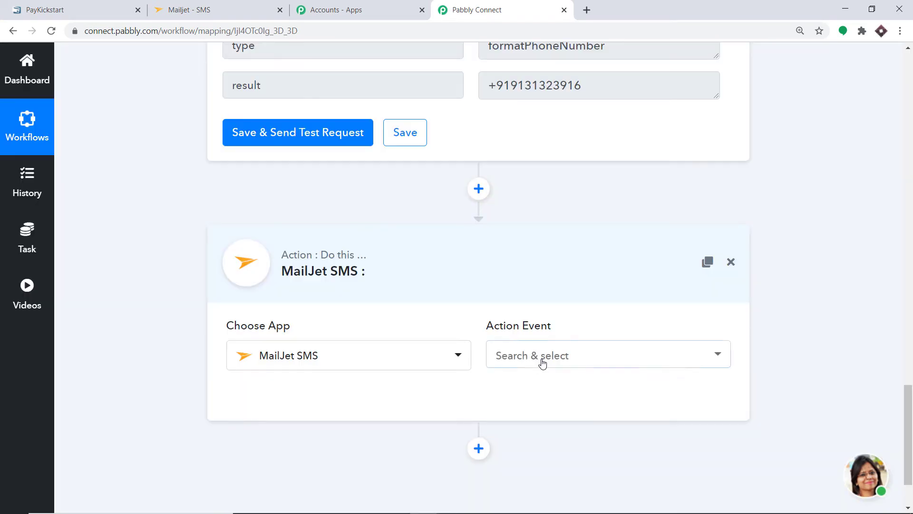
{"action": "left_click", "coordinate": [540, 356]}
{"action": "left_click", "coordinate": [542, 447]}
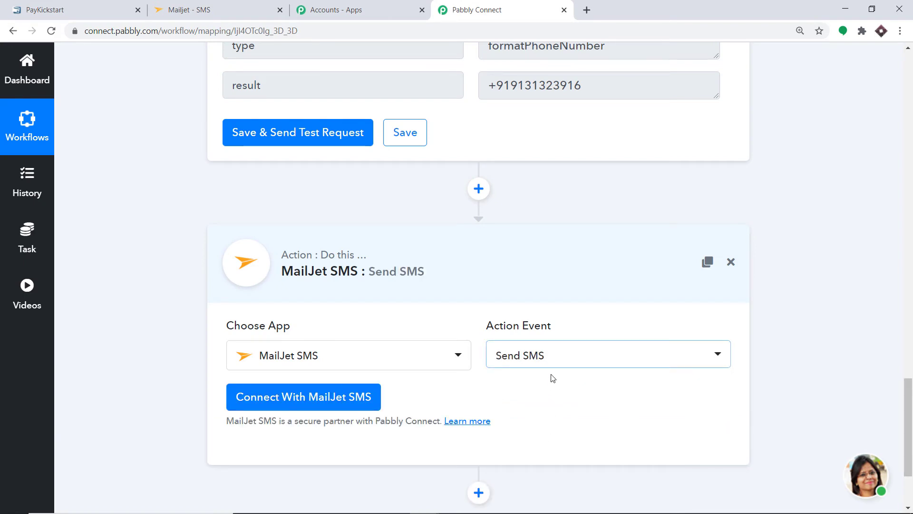
Start connecting the MailJet SMS account, then go to Mailjet's Transactional SMS page.
{"action": "left_click", "coordinate": [546, 354]}
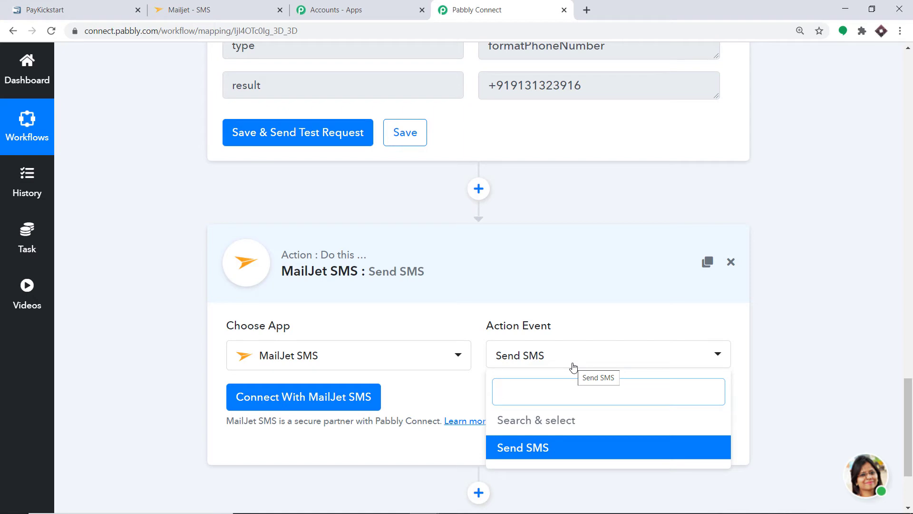
{"action": "left_click", "coordinate": [451, 401]}
{"action": "left_click", "coordinate": [281, 399]}
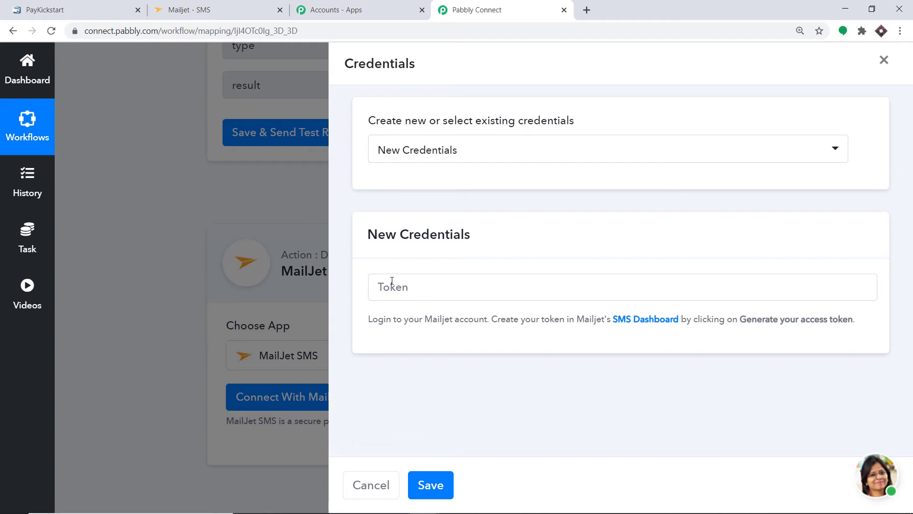
{"action": "left_click", "coordinate": [210, 9]}
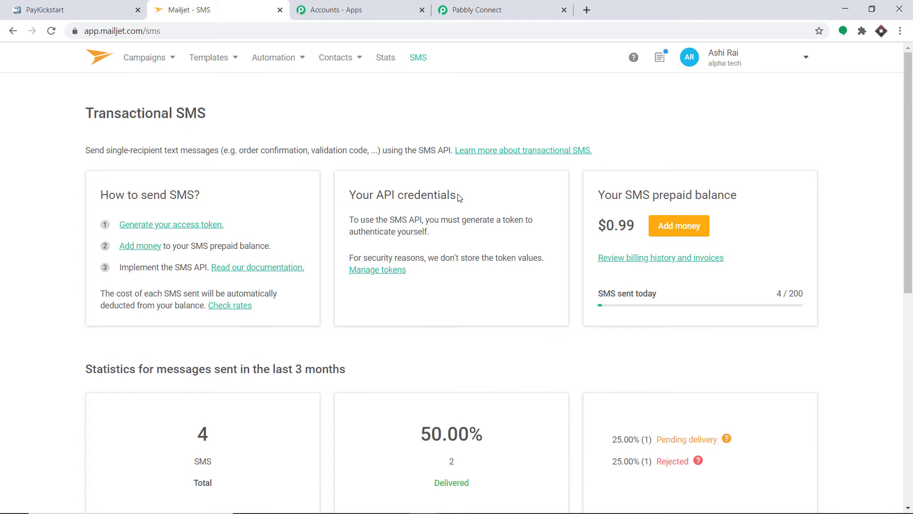
Generate a new Mailjet SMS access token labelled Sunshine and copy its value for Pabbly Connect.
{"action": "left_click", "coordinate": [381, 271]}
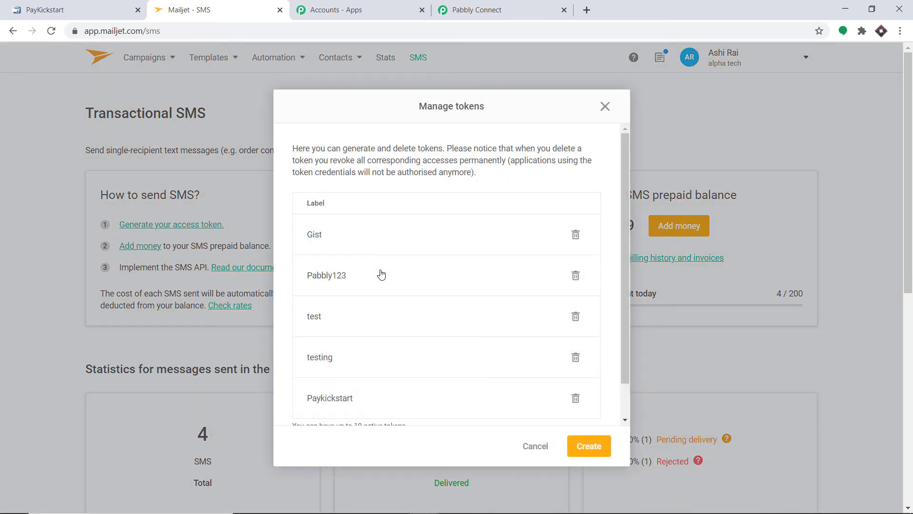
{"action": "scroll", "coordinate": [503, 335], "scroll_direction": "down", "scroll_amount": 1}
{"action": "left_click", "coordinate": [589, 449]}
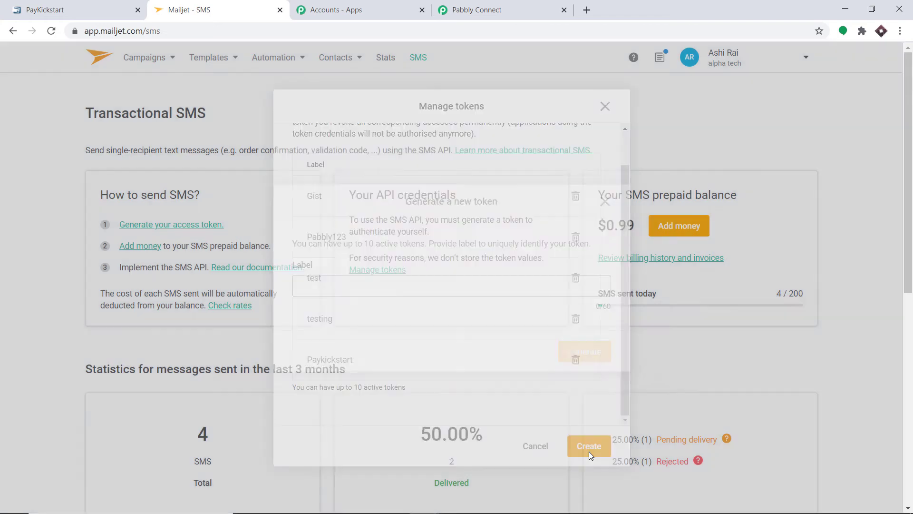
{"action": "left_click", "coordinate": [388, 287]}
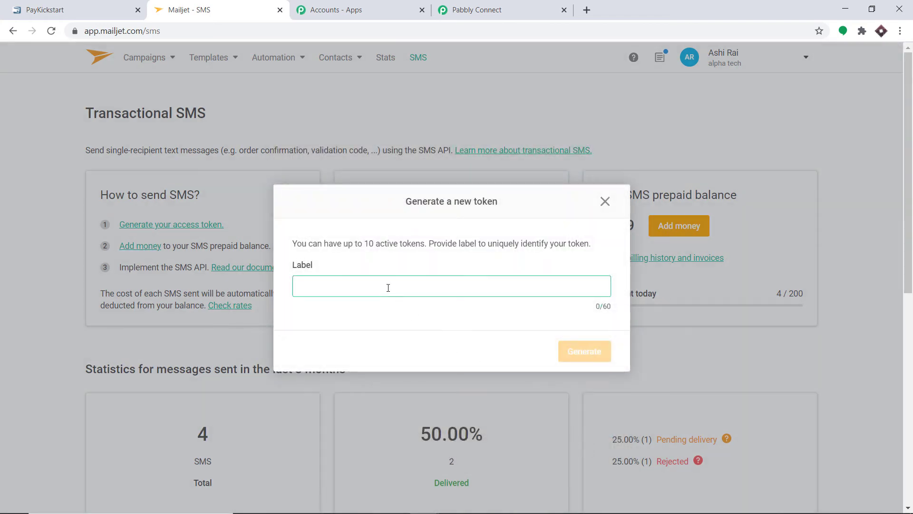
{"action": "type", "text": "Sunc"}
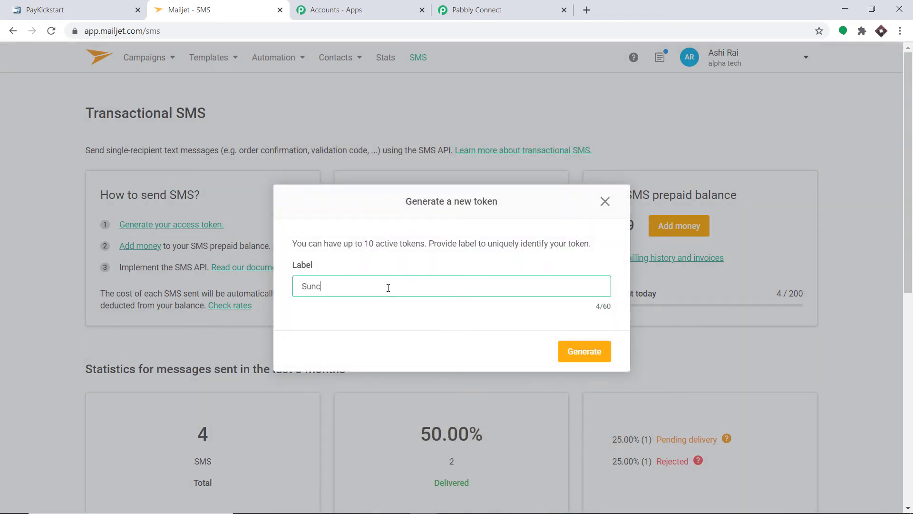
{"action": "type", "text": "shine"}
{"action": "left_click", "coordinate": [589, 355]}
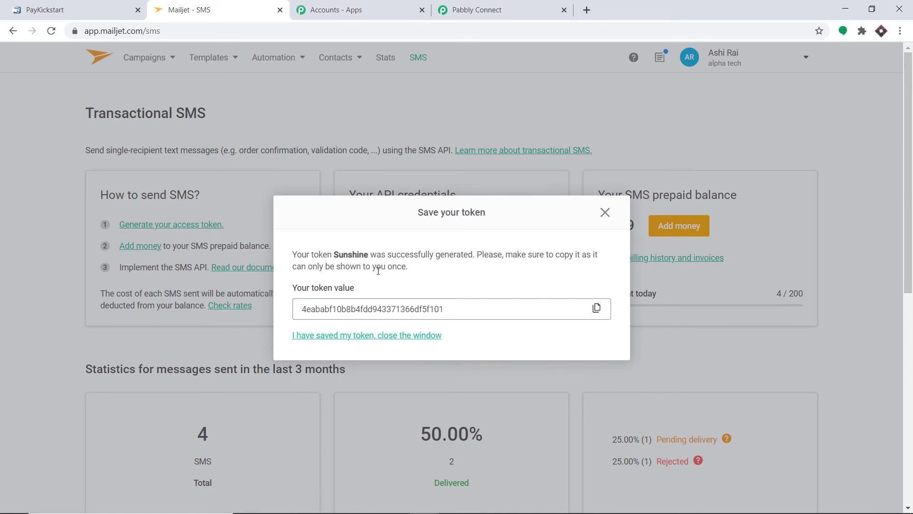
{"action": "left_click", "coordinate": [596, 308]}
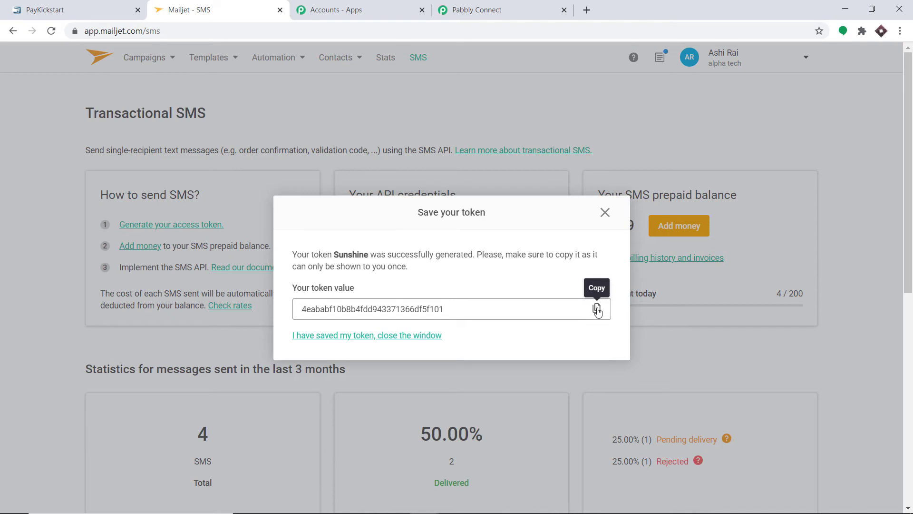
{"action": "left_click", "coordinate": [505, 7]}
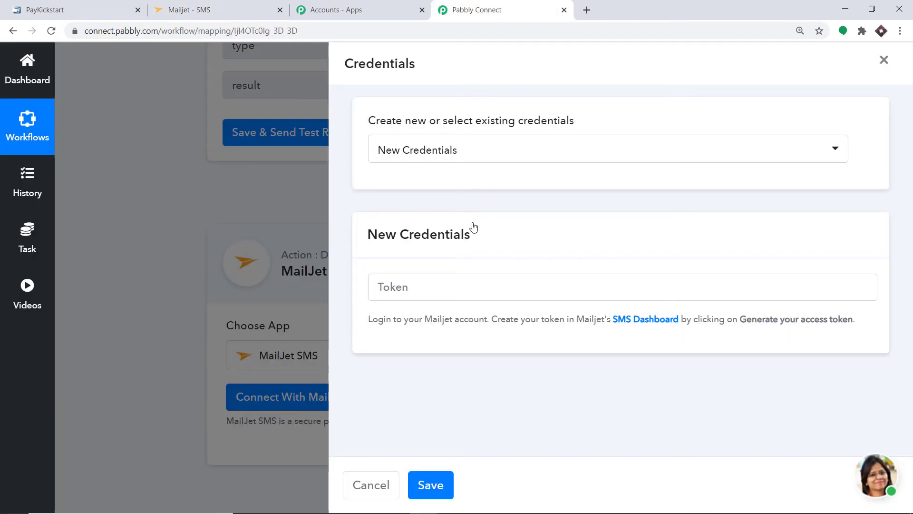
Paste the copied token into the MailJet SMS credentials and save the connection.
{"action": "left_click", "coordinate": [428, 277]}
{"action": "right_click", "coordinate": [428, 277]}
{"action": "left_click", "coordinate": [470, 372]}
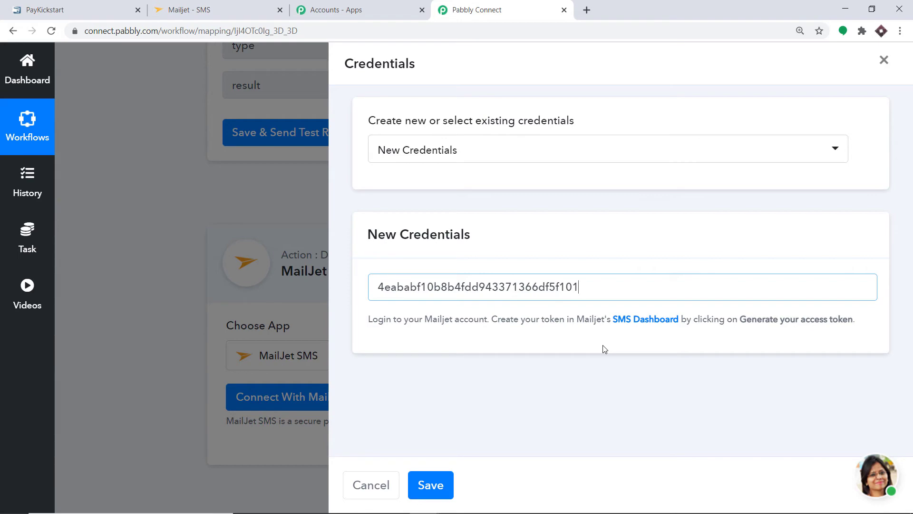
{"action": "left_click", "coordinate": [433, 485]}
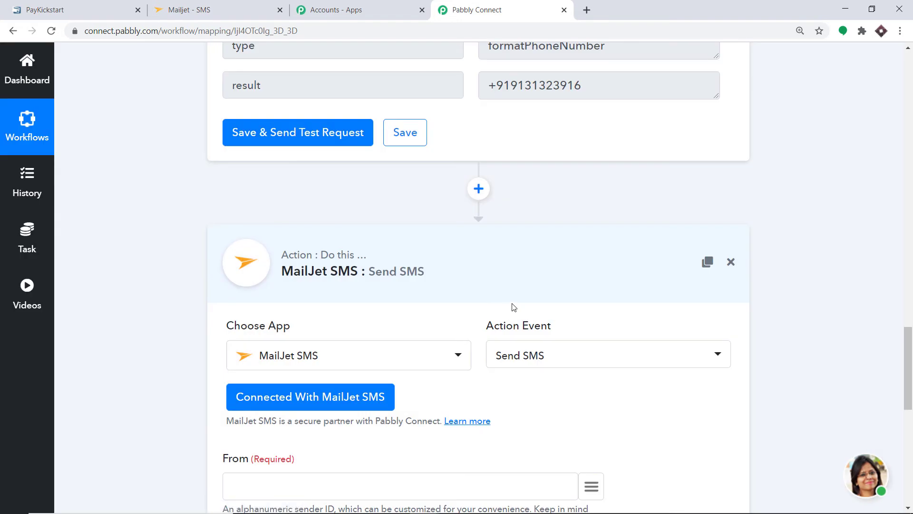
{"action": "left_click_drag", "start_coordinate": [908, 349], "coordinate": [909, 413]}
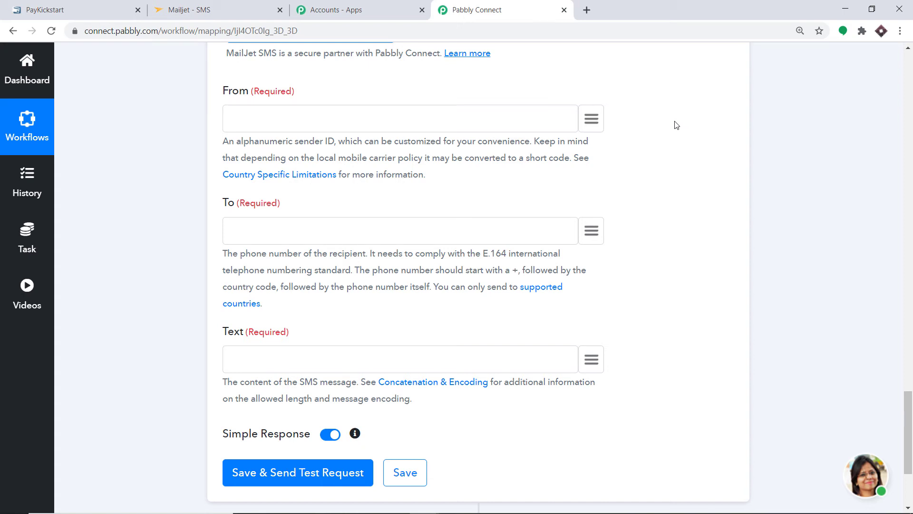
Set the SMS sender ID in the From field to 'Pabbly'.
{"action": "scroll", "coordinate": [333, 157], "scroll_direction": "up", "scroll_amount": 1}
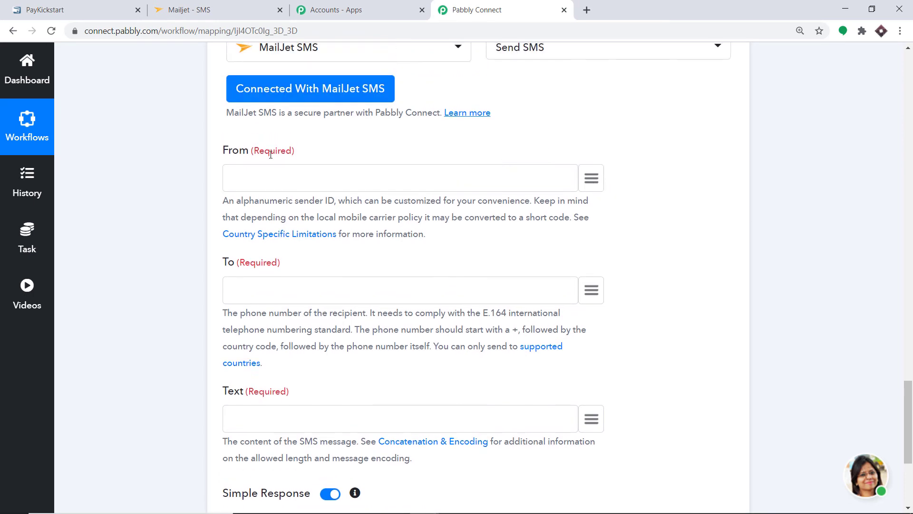
{"action": "left_click", "coordinate": [264, 180]}
{"action": "type", "text": "Pabblt"}
{"action": "key", "text": "BackSpace"}
{"action": "type", "text": "y"}
Map the trigger's billing phone number into the To field.
{"action": "scroll", "coordinate": [635, 159], "scroll_direction": "down", "scroll_amount": 2}
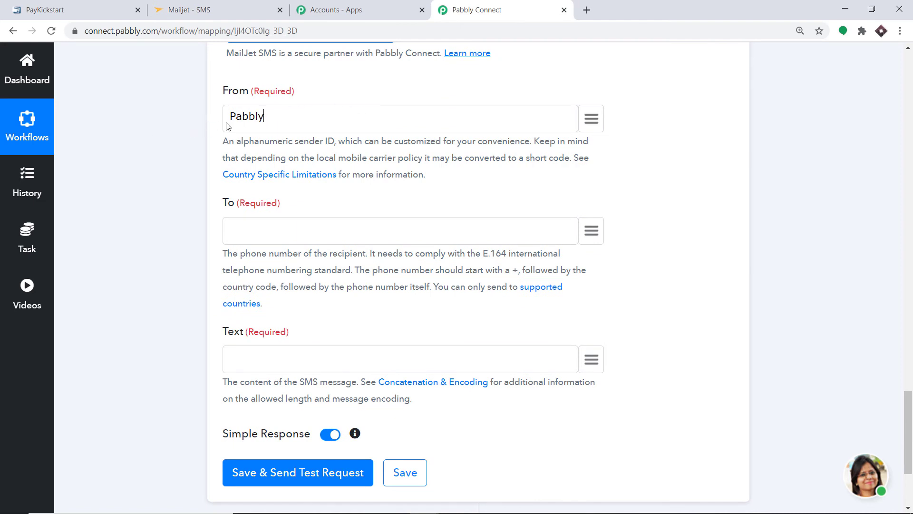
{"action": "scroll", "coordinate": [214, 132], "scroll_direction": "down", "scroll_amount": 3}
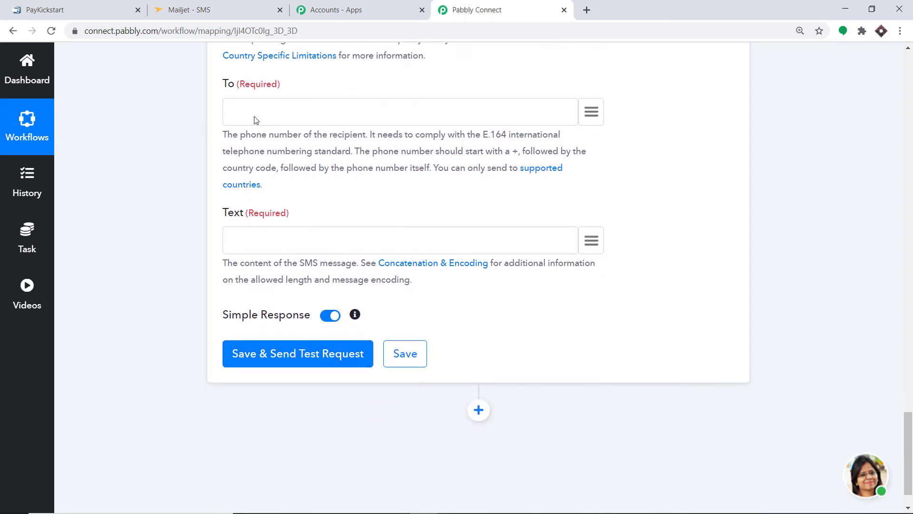
{"action": "left_click", "coordinate": [595, 111]}
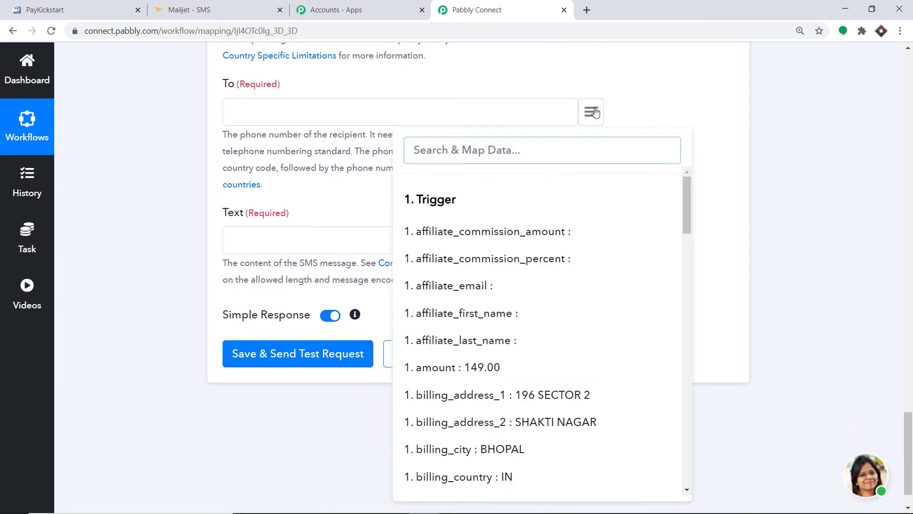
{"action": "type", "text": "phone"}
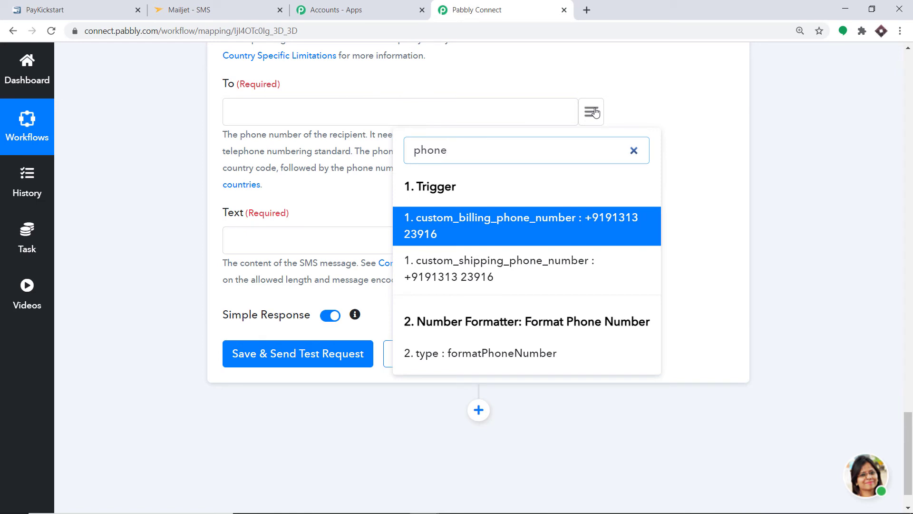
{"action": "left_click", "coordinate": [617, 227]}
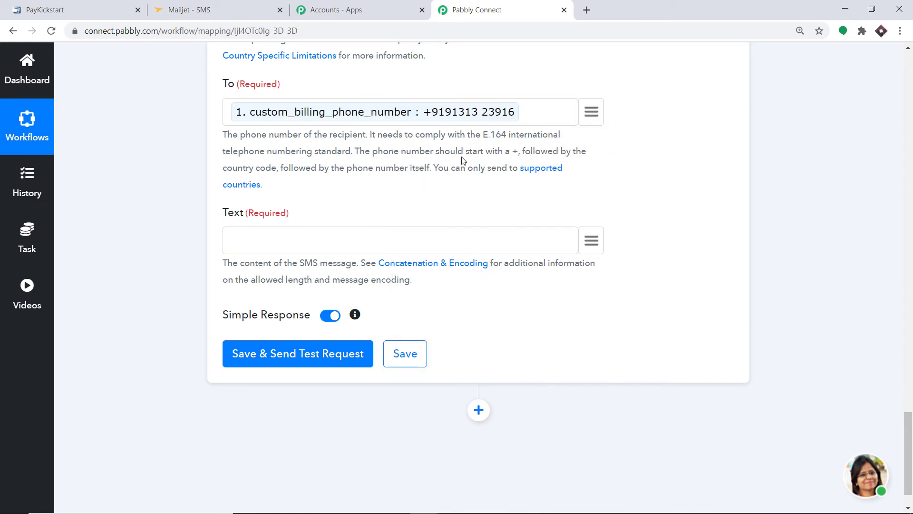
{"action": "scroll", "coordinate": [463, 160], "scroll_direction": "up", "scroll_amount": 1}
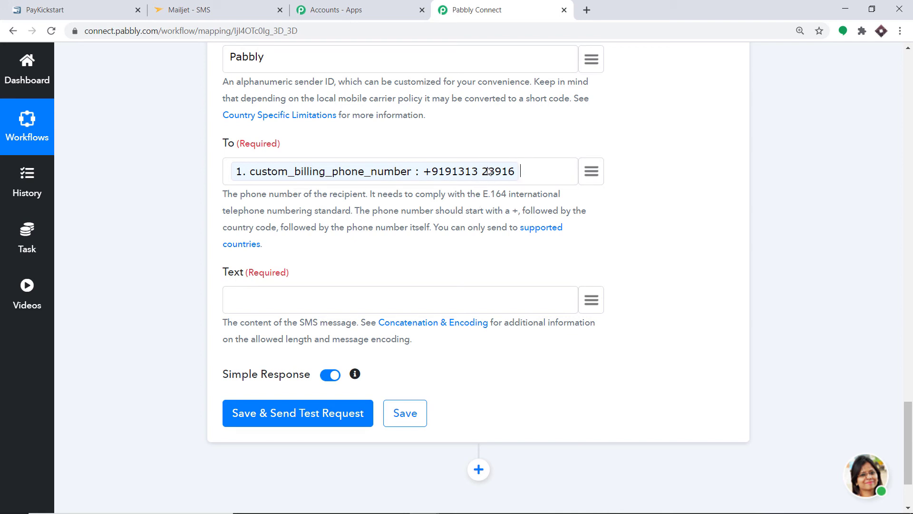
Replace the To mapping with the Number Formatter's '2. result' formatted phone number.
{"action": "key", "text": "BackSpace"}
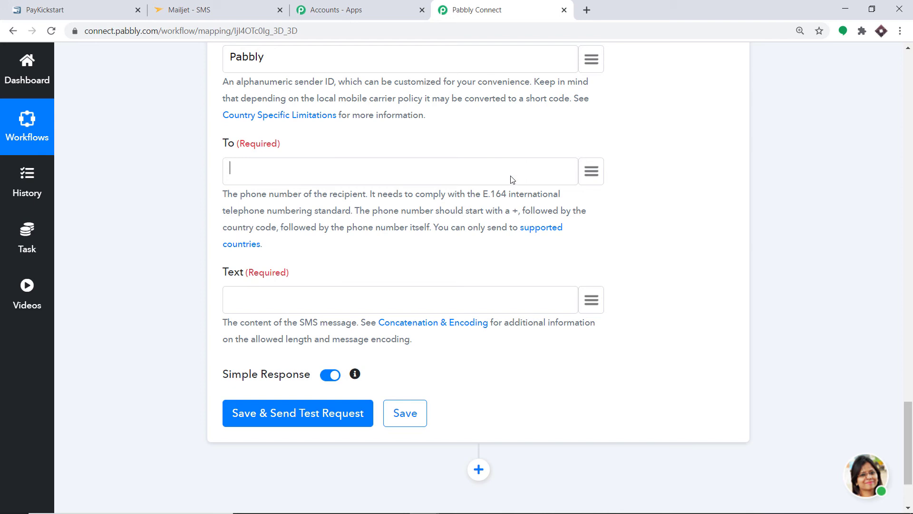
{"action": "left_click", "coordinate": [591, 172]}
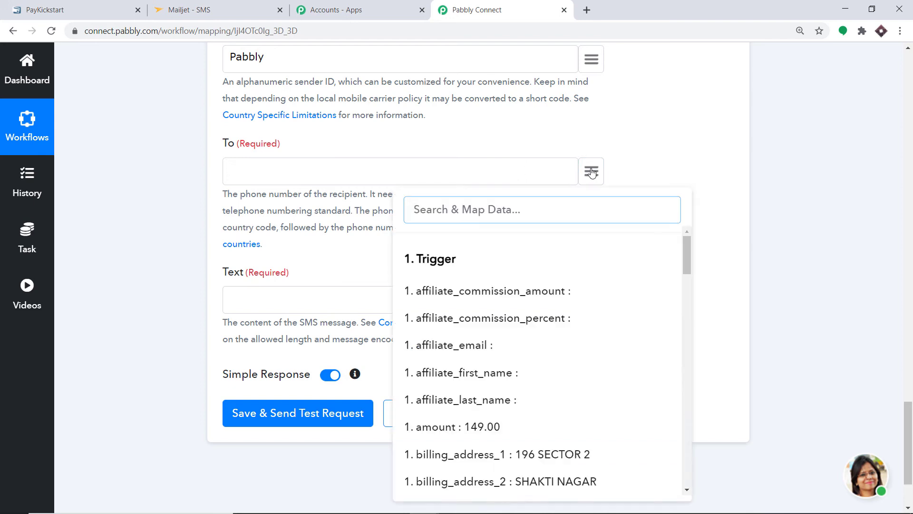
{"action": "type", "text": "p"}
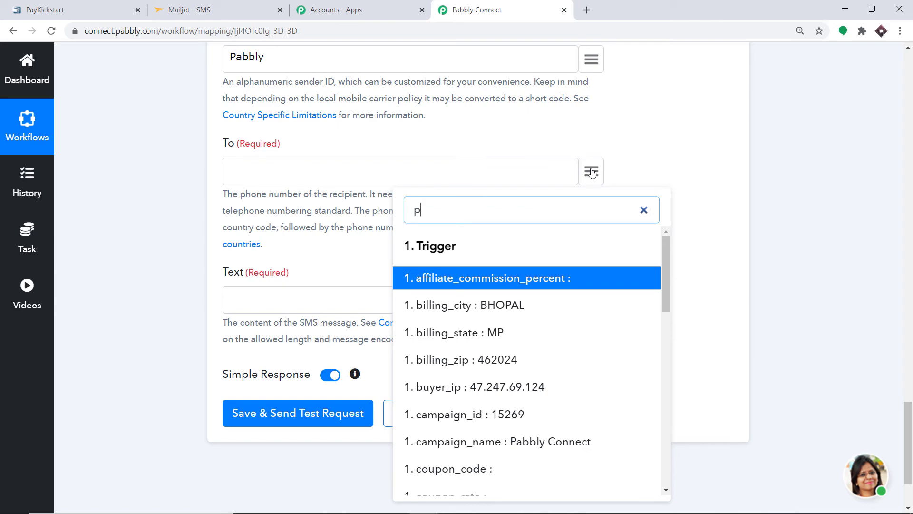
{"action": "key", "text": "BackSpace"}
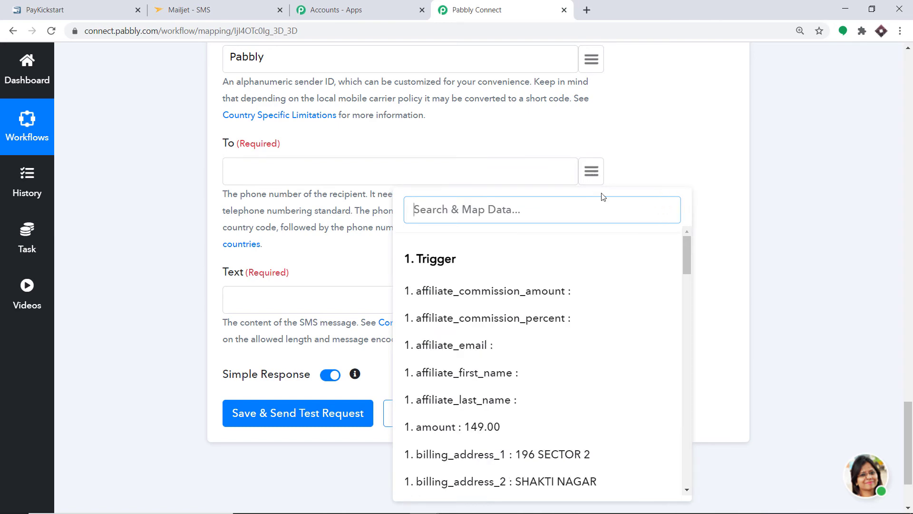
{"action": "scroll", "coordinate": [589, 273], "scroll_direction": "down", "scroll_amount": 2}
{"action": "left_click_drag", "start_coordinate": [687, 190], "coordinate": [702, 464]}
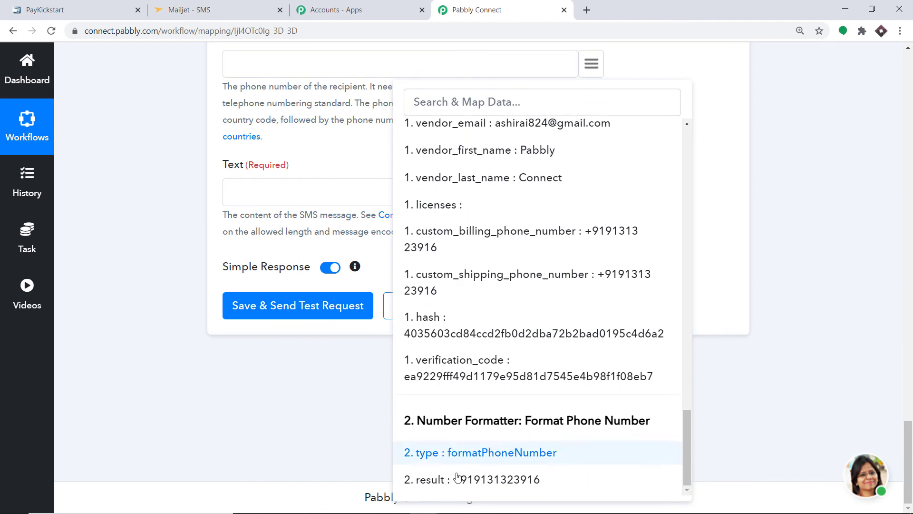
{"action": "left_click", "coordinate": [523, 481]}
{"action": "scroll", "coordinate": [516, 342], "scroll_direction": "up", "scroll_amount": 2}
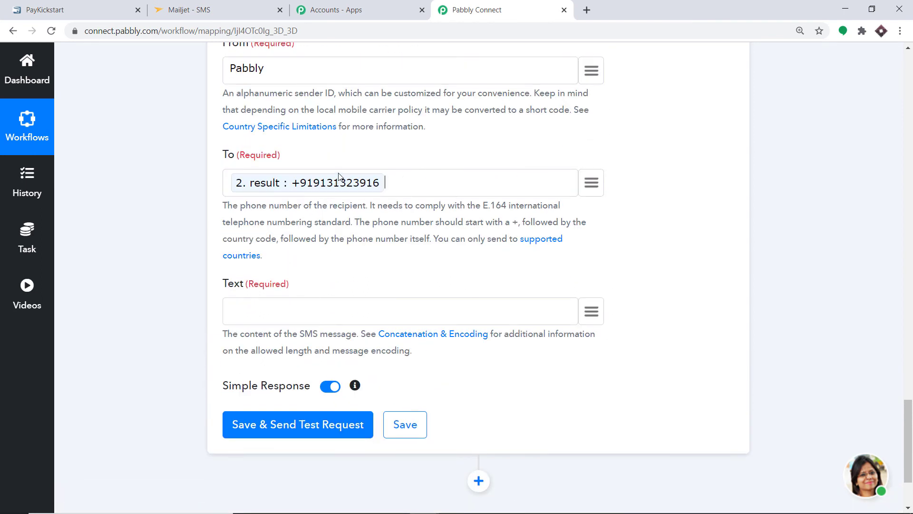
{"action": "scroll", "coordinate": [351, 186], "scroll_direction": "down", "scroll_amount": 2}
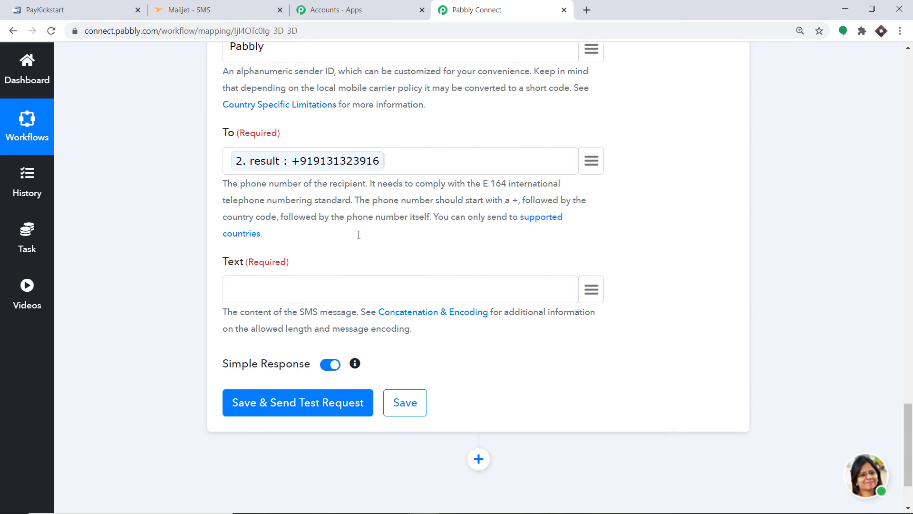
Start the SMS Text with 'Hey thanks Mr/Mrs' followed by the mapped buyer_first_name and buyer_last_name.
{"action": "type", "text": "Hey thanks Mr/mS"}
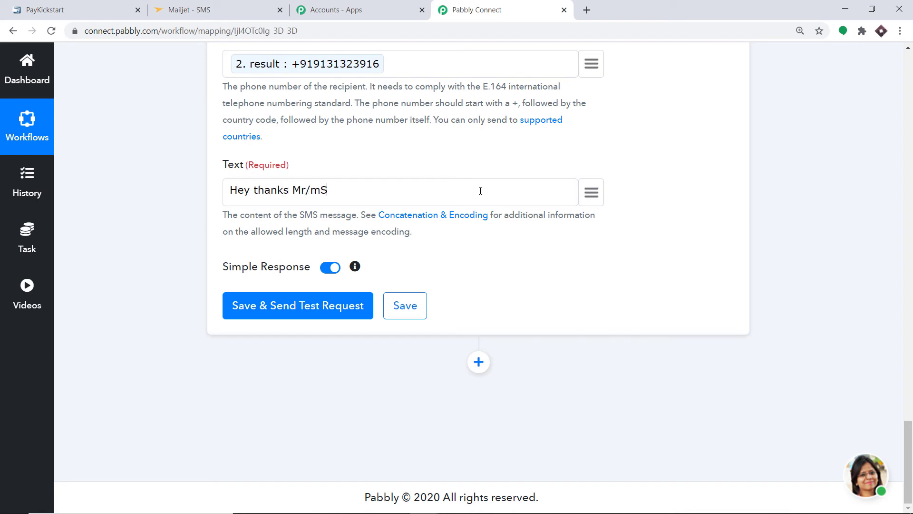
{"action": "key", "text": "BackSpace"}
{"action": "key", "text": "BackSpace"}
{"action": "type", "text": "Mrs"}
{"action": "left_click", "coordinate": [591, 192]}
{"action": "type", "text": "Albert"}
{"action": "left_click", "coordinate": [536, 298]}
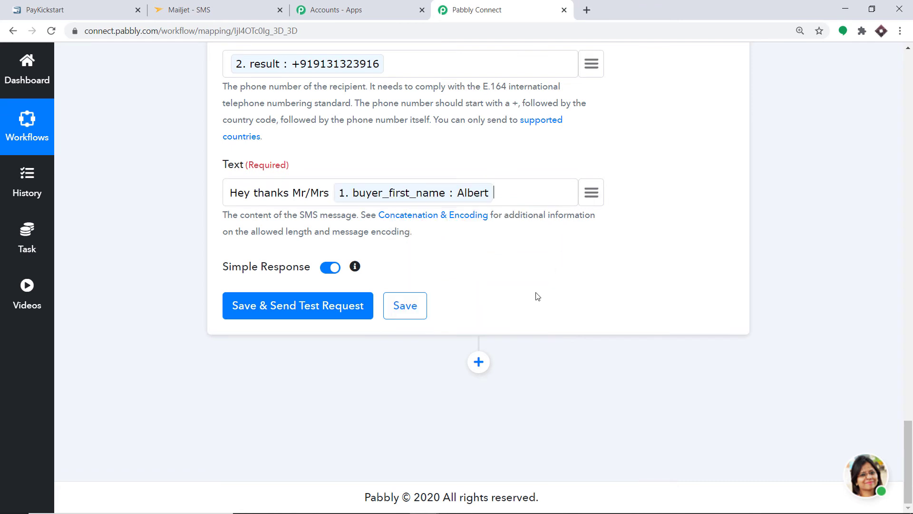
{"action": "left_click", "coordinate": [592, 191]}
{"action": "type", "text": "Eins"}
{"action": "type", "text": "te"}
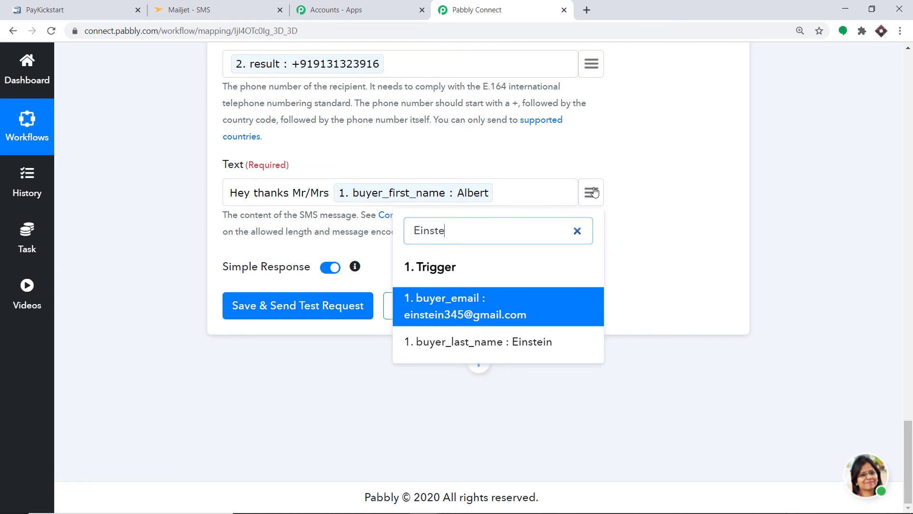
{"action": "left_click", "coordinate": [546, 342]}
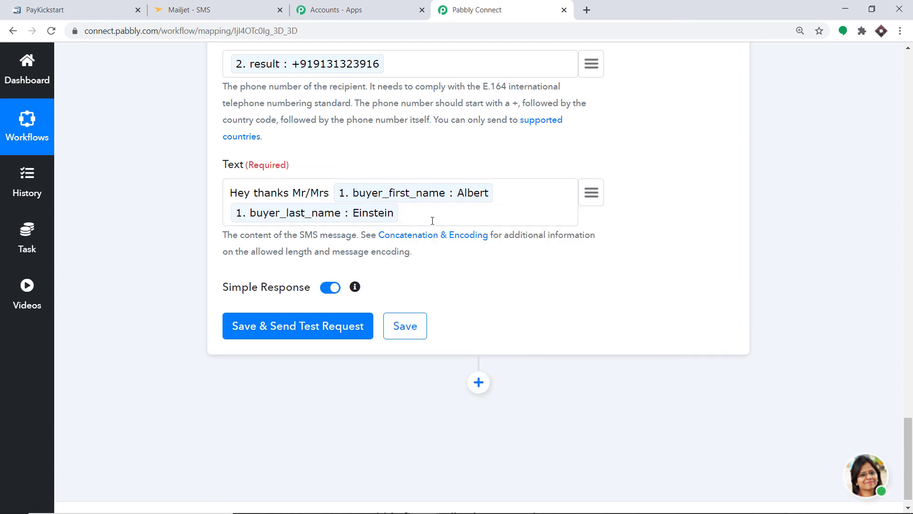
Append 'thanks for purchasing the product' and the mapped product_name to the message.
{"action": "type", "text": "thanks forp"}
{"action": "key", "text": "BackSpace"}
{"action": "type", "text": "purchasin gt"}
{"action": "key", "text": "BackSpace"}
{"action": "key", "text": "BackSpace"}
{"action": "key", "text": "BackSpace"}
{"action": "type", "text": "g"}
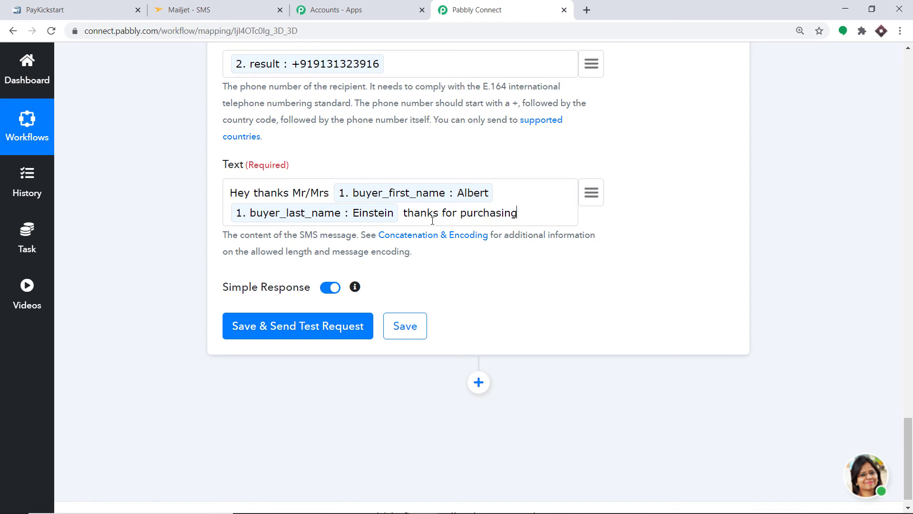
{"action": "type", "text": " the product"}
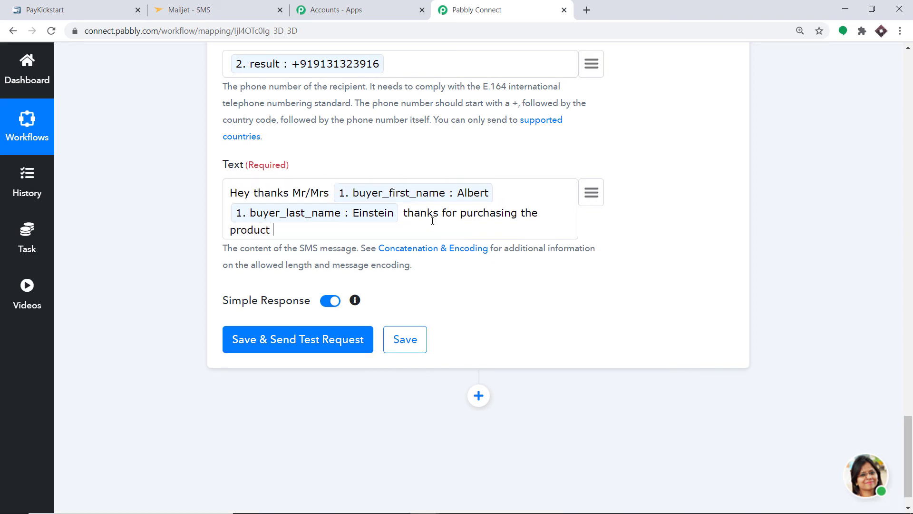
{"action": "left_click", "coordinate": [581, 198]}
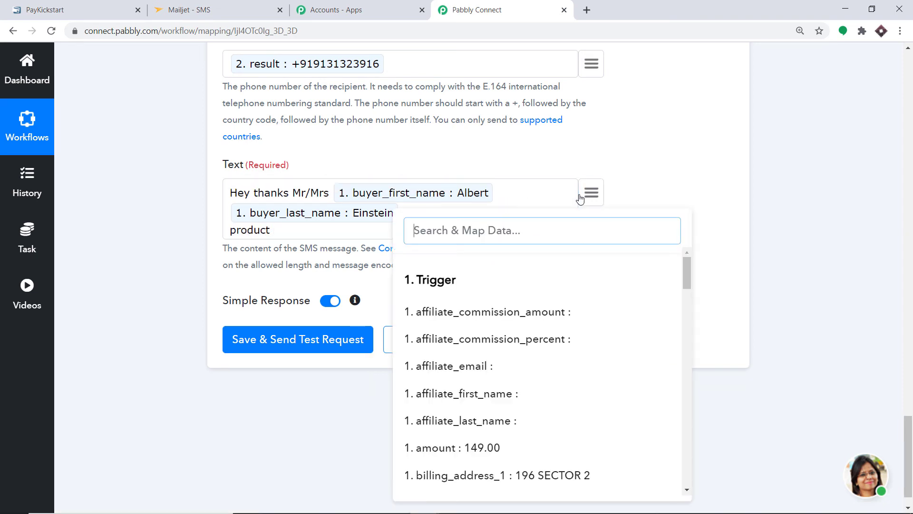
{"action": "type", "text": "produ"}
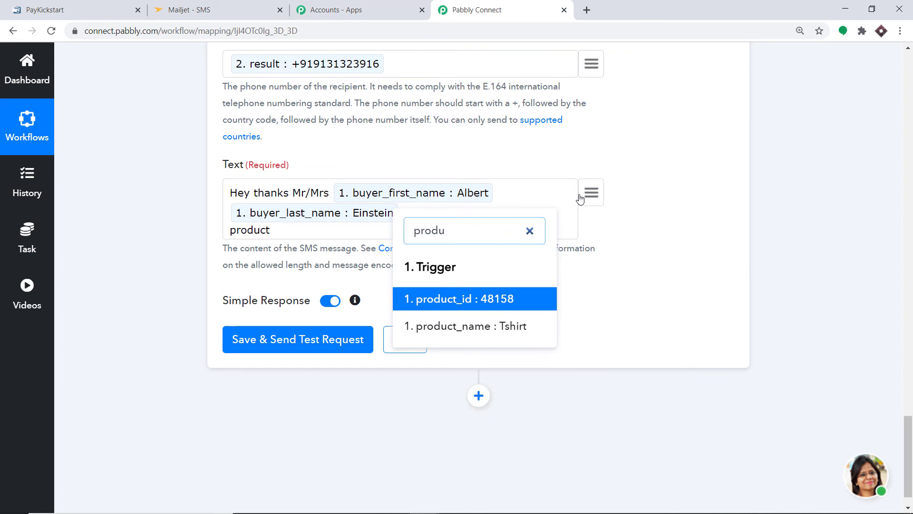
{"action": "left_click", "coordinate": [508, 326]}
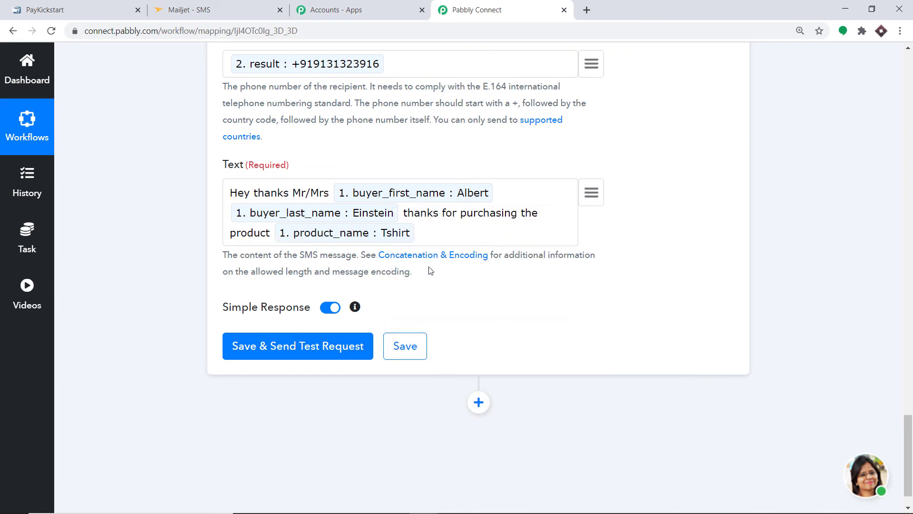
Save the MailJet SMS step and send a test request.
{"action": "scroll", "coordinate": [431, 271], "scroll_direction": "up", "scroll_amount": 5}
{"action": "scroll", "coordinate": [410, 342], "scroll_direction": "down", "scroll_amount": 2}
{"action": "scroll", "coordinate": [410, 343], "scroll_direction": "down", "scroll_amount": 3}
{"action": "left_click", "coordinate": [319, 313]}
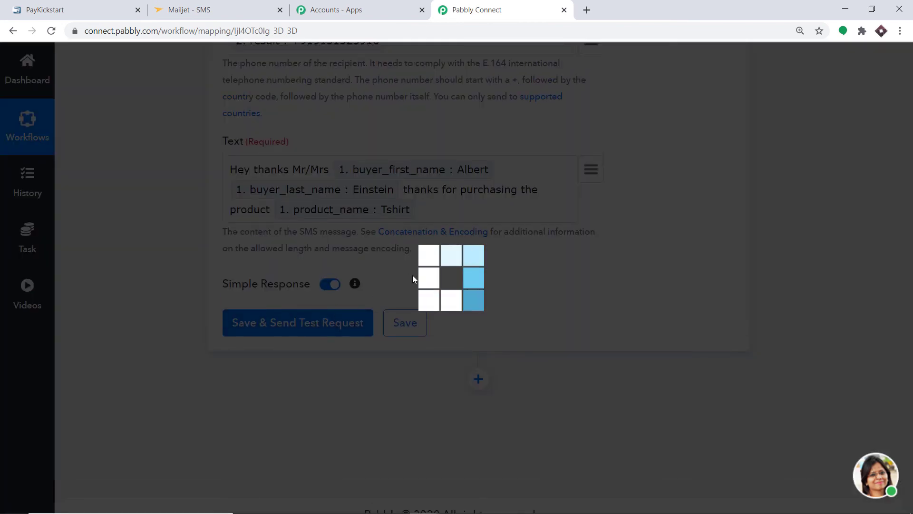
Check the test response's sent_pending status and bring up Mailjet's SMS message history.
{"action": "scroll", "coordinate": [368, 316], "scroll_direction": "down", "scroll_amount": 3}
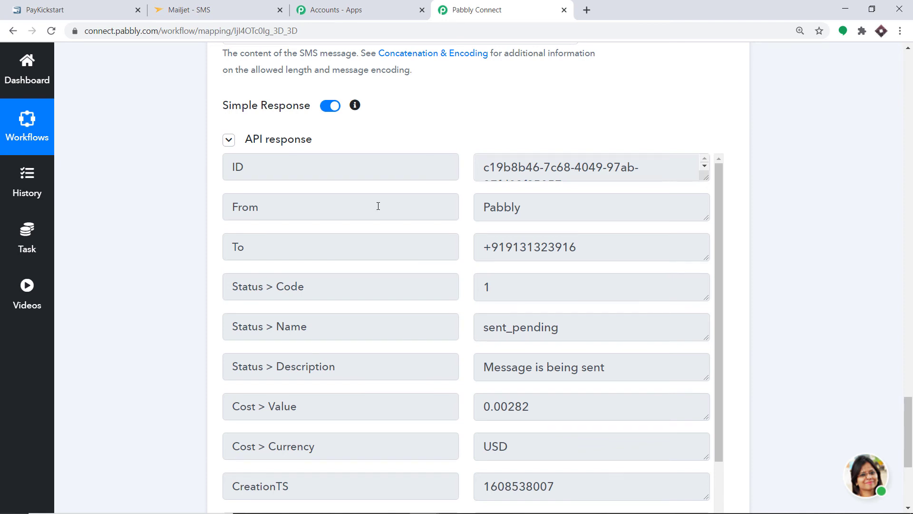
{"action": "left_click", "coordinate": [193, 9]}
{"action": "scroll", "coordinate": [245, 209], "scroll_direction": "down", "scroll_amount": 2}
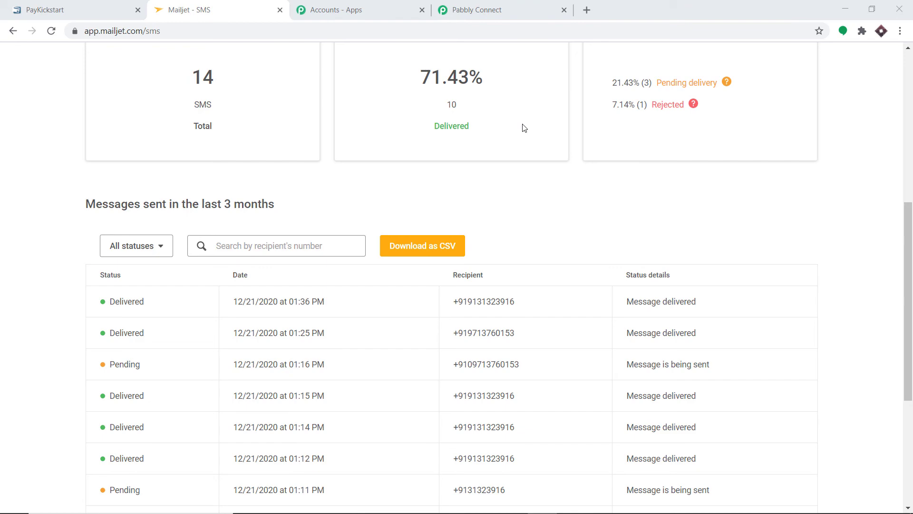
Confirm the newest SMS is marked Delivered and go back to the Pabbly Connect workflow.
{"action": "left_click", "coordinate": [500, 9]}
Collapse the MailJet SMS, Number Formatter and Webhook steps, then bring up PayKickstart's fulfillment orders.
{"action": "scroll", "coordinate": [718, 171], "scroll_direction": "up", "scroll_amount": 15}
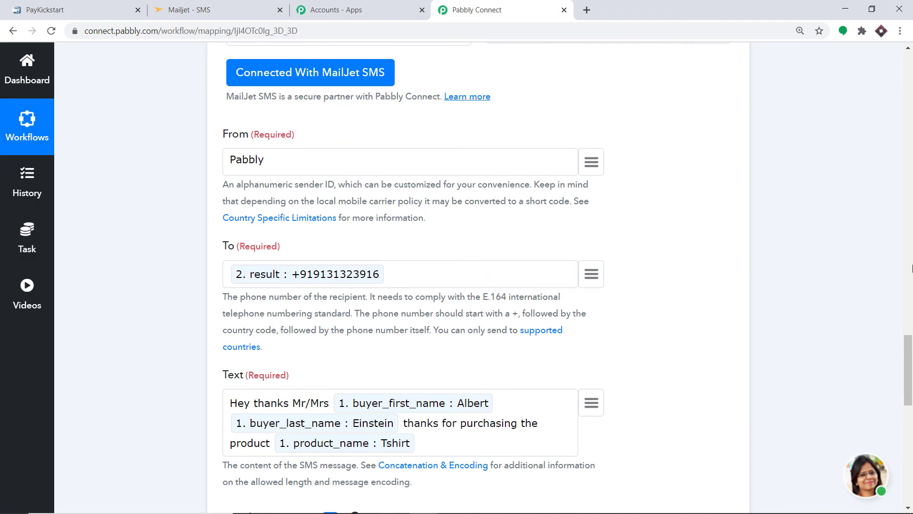
{"action": "left_click", "coordinate": [313, 343]}
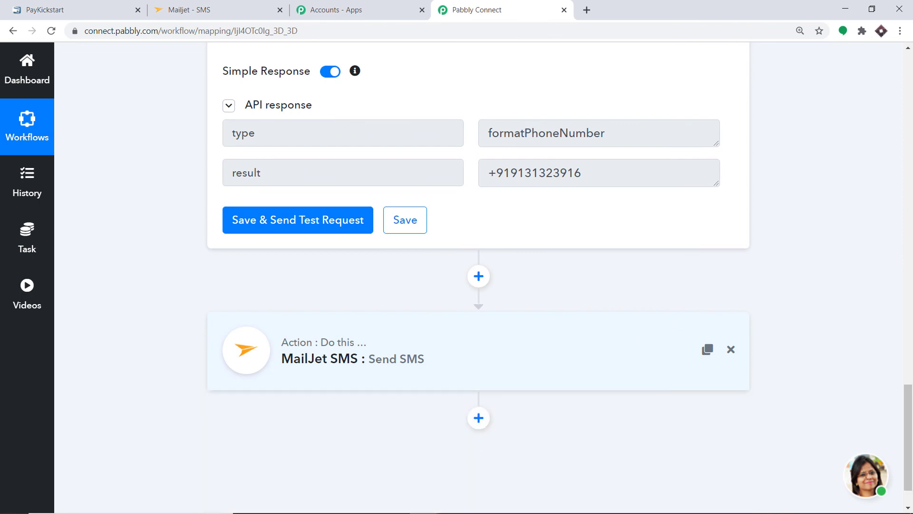
{"action": "scroll", "coordinate": [343, 271], "scroll_direction": "up", "scroll_amount": 10}
{"action": "left_click", "coordinate": [342, 270]}
{"action": "scroll", "coordinate": [517, 152], "scroll_direction": "up", "scroll_amount": 10}
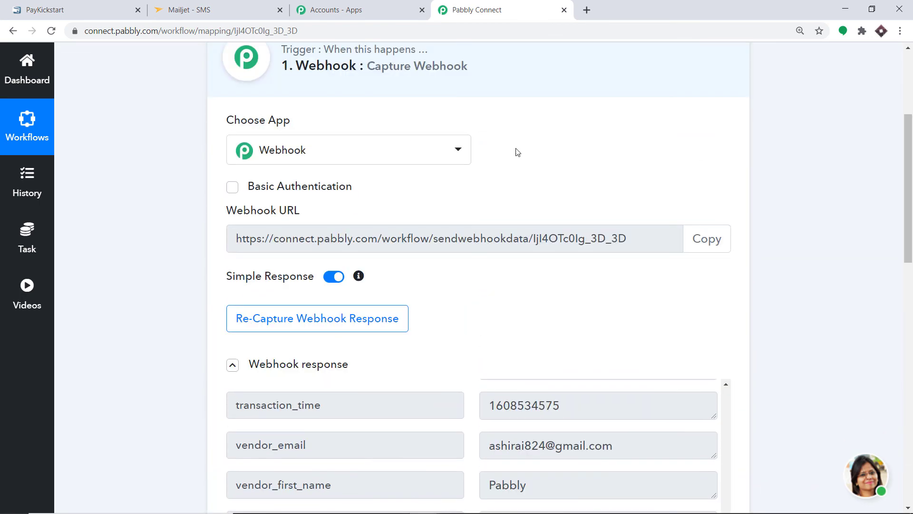
{"action": "left_click", "coordinate": [417, 68]}
{"action": "scroll", "coordinate": [911, 229], "scroll_direction": "up", "scroll_amount": 2}
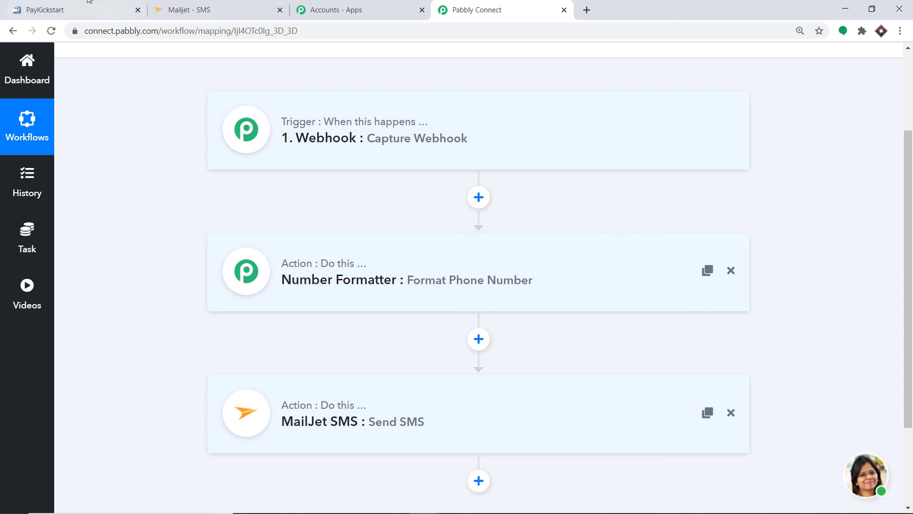
{"action": "left_click", "coordinate": [76, 10]}
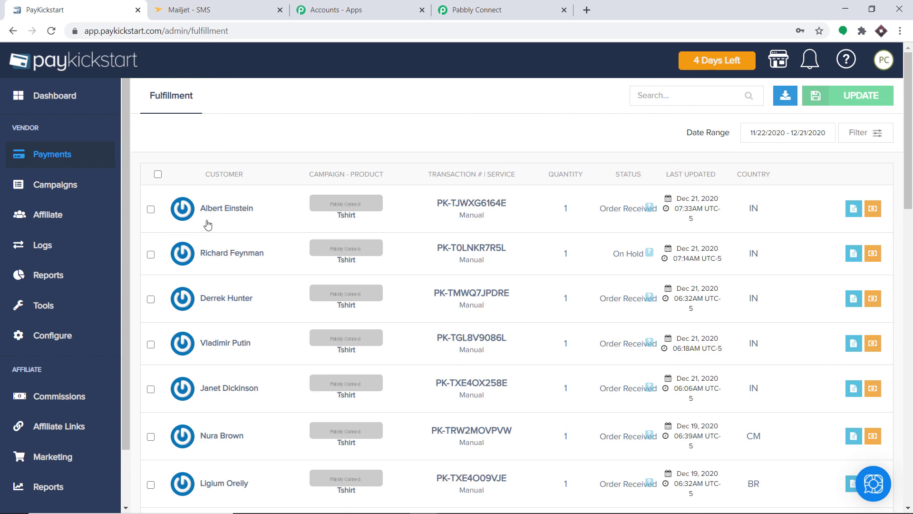
Update the second PayKickstart order's fulfillment status to Order Received, then return to Pabbly Connect.
{"action": "left_click", "coordinate": [853, 254]}
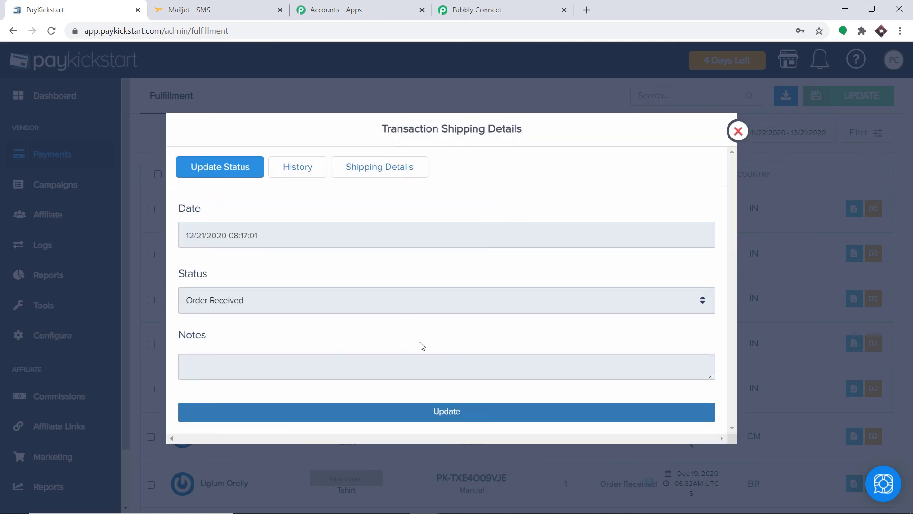
{"action": "left_click", "coordinate": [247, 298]}
{"action": "left_click", "coordinate": [244, 359]}
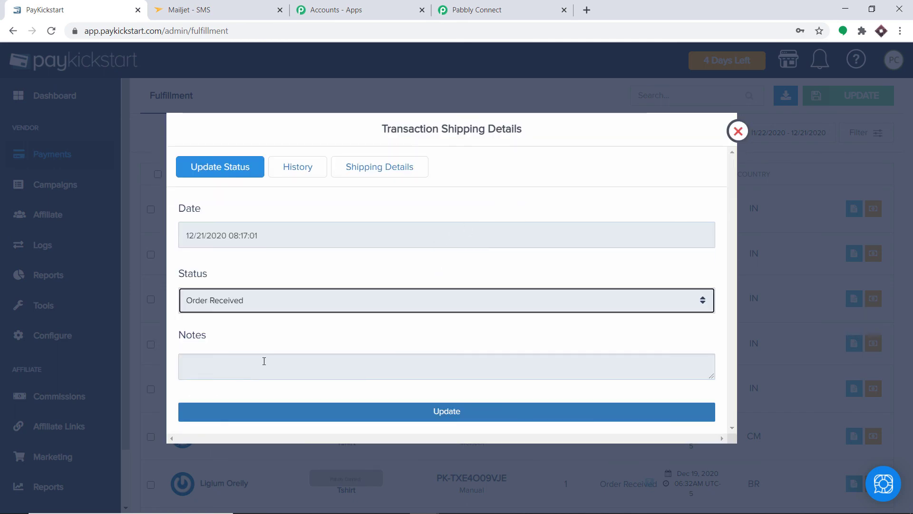
{"action": "left_click", "coordinate": [483, 417]}
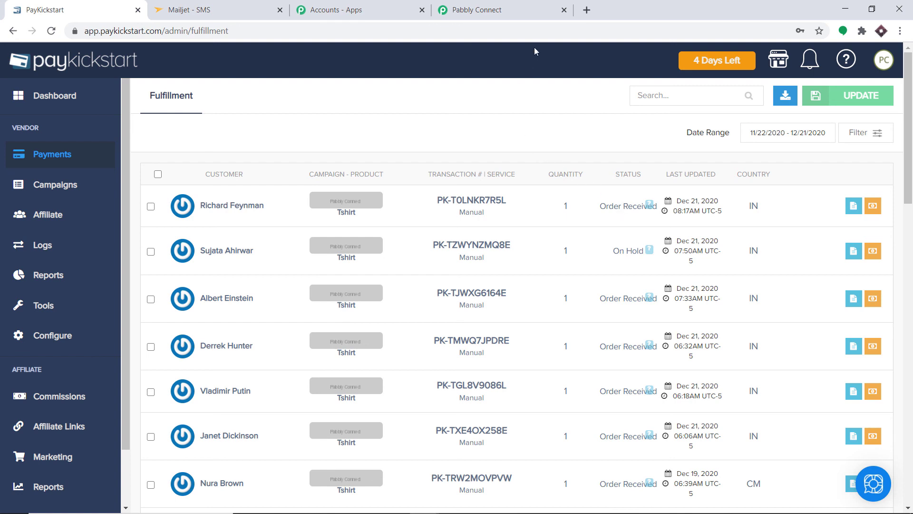
{"action": "left_click", "coordinate": [519, 8]}
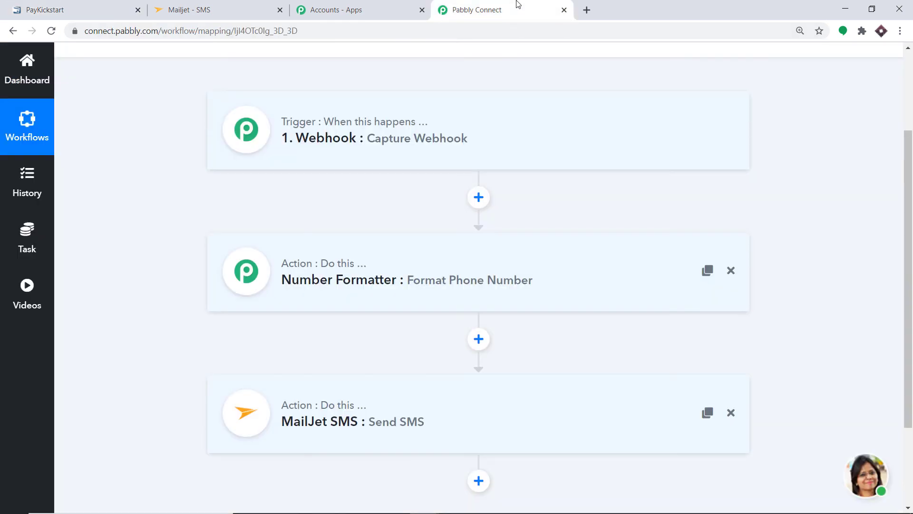